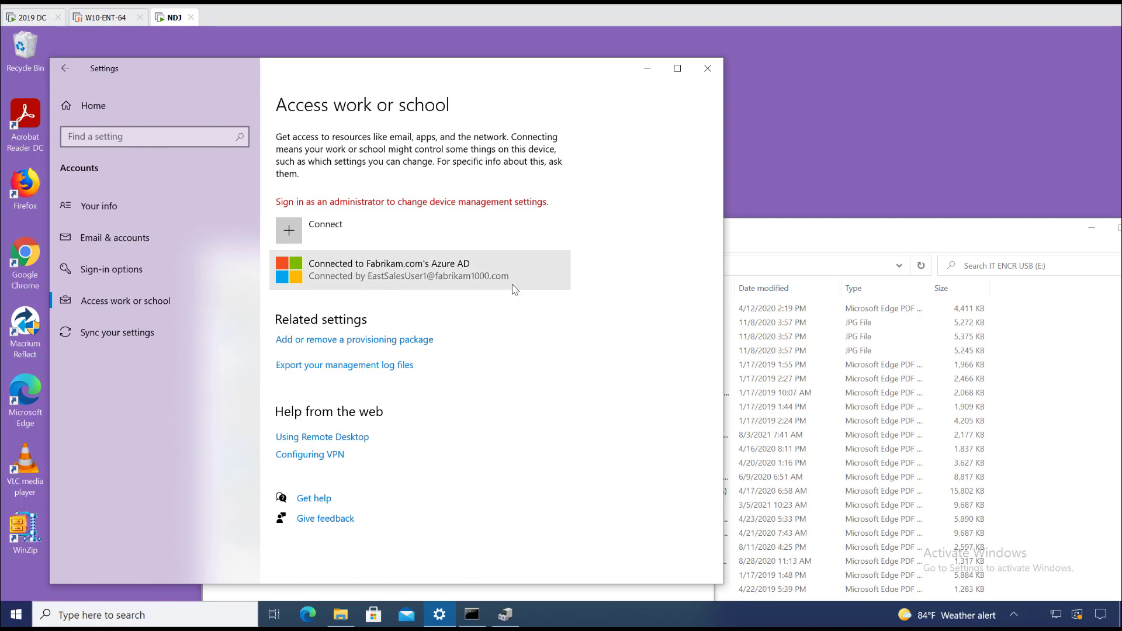
Step: Review the IT ENCR USB drive's files and the work account page, then bring up Device Manager
left_click(829, 240)
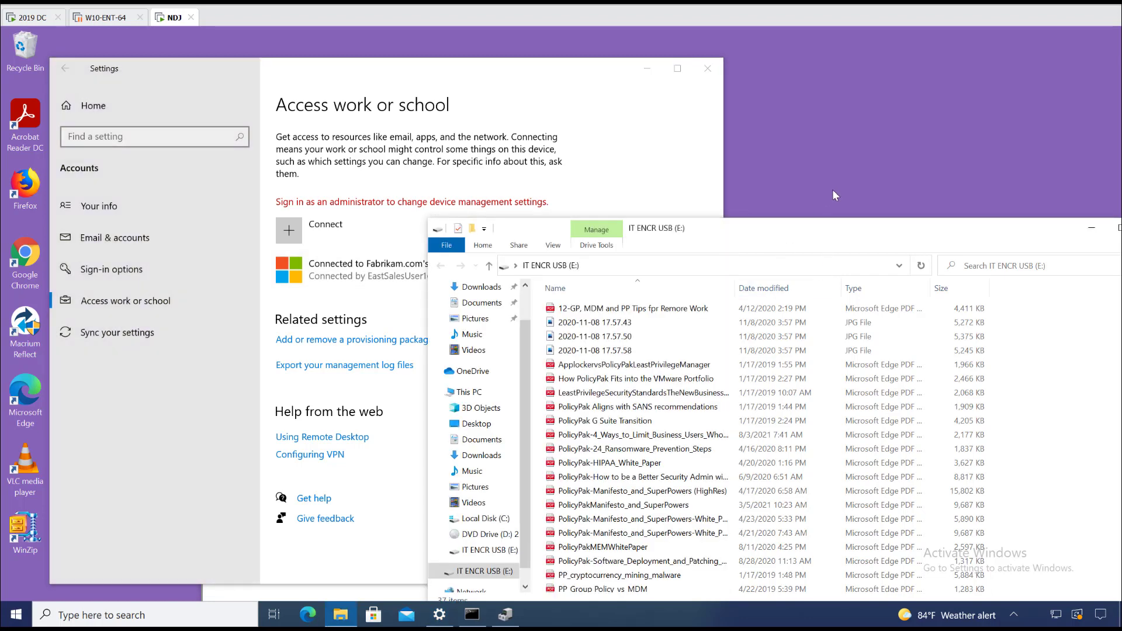
left_click_drag(806, 230, 891, 215)
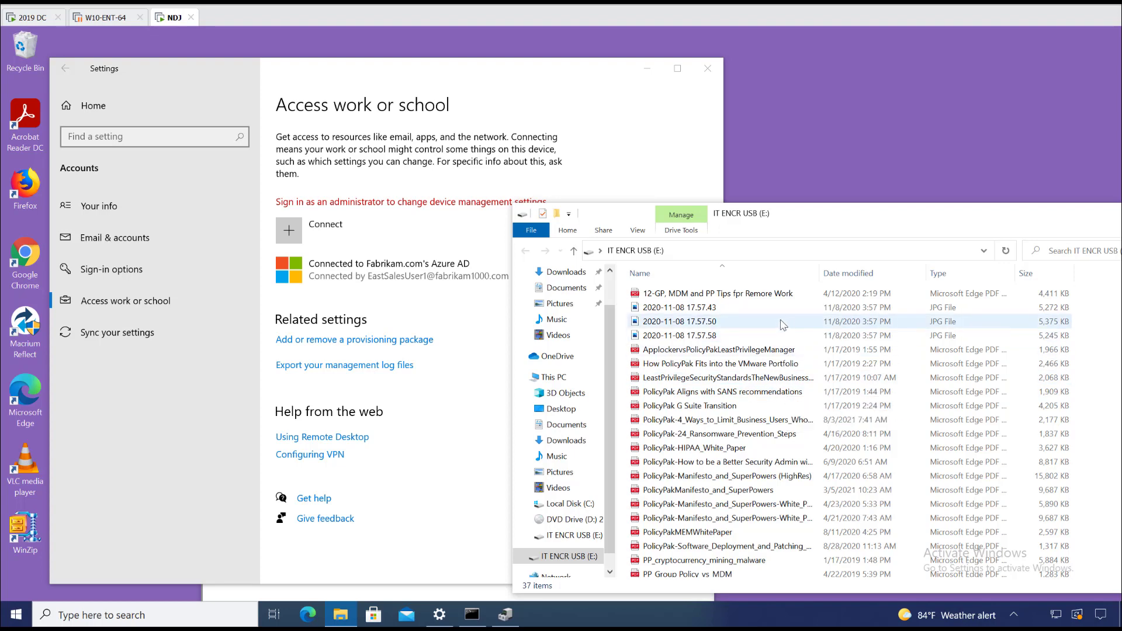
left_click(571, 126)
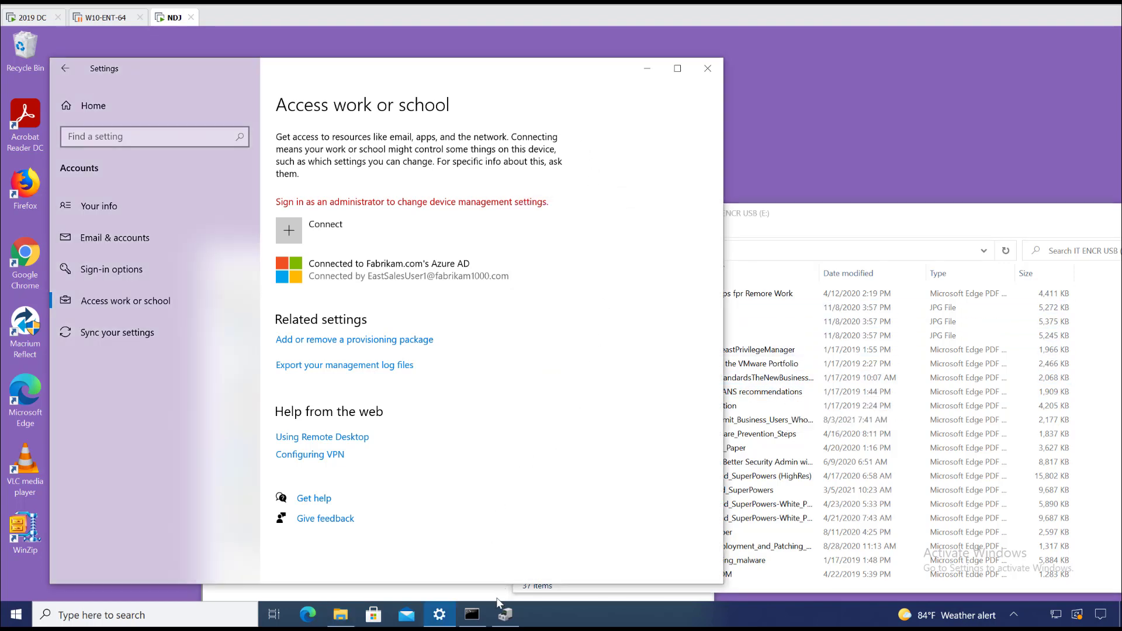
left_click(506, 620)
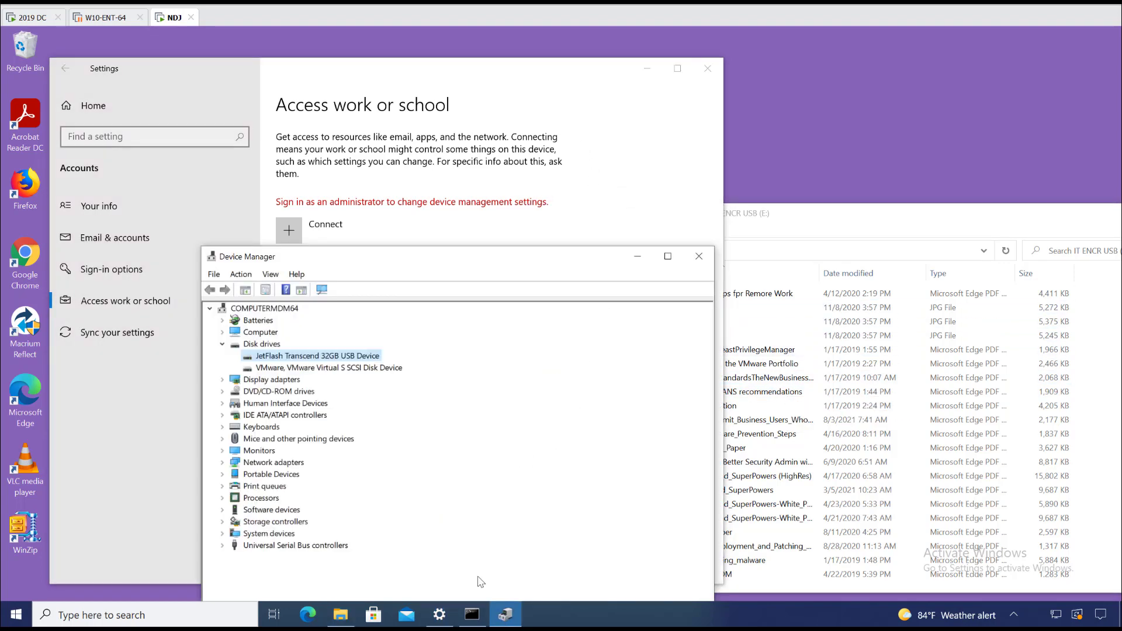
Step: Display the Device instance path on the Details tab of the JetFlash Transcend 32GB USB Device's properties
right_click(310, 359)
left_click(338, 364)
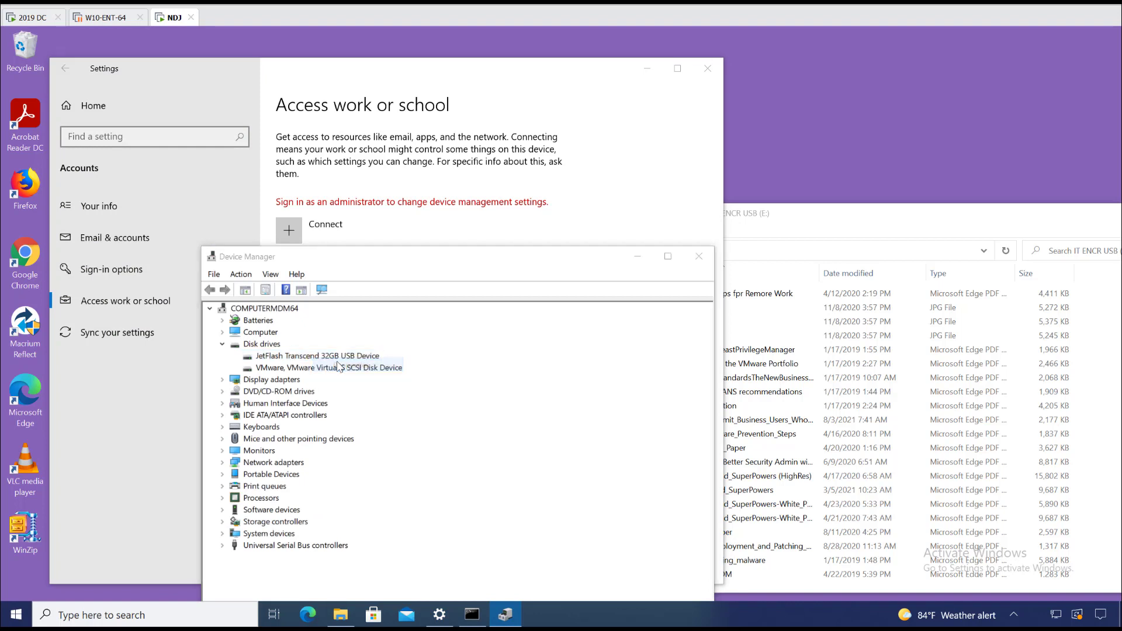
left_click_drag(406, 294, 509, 274)
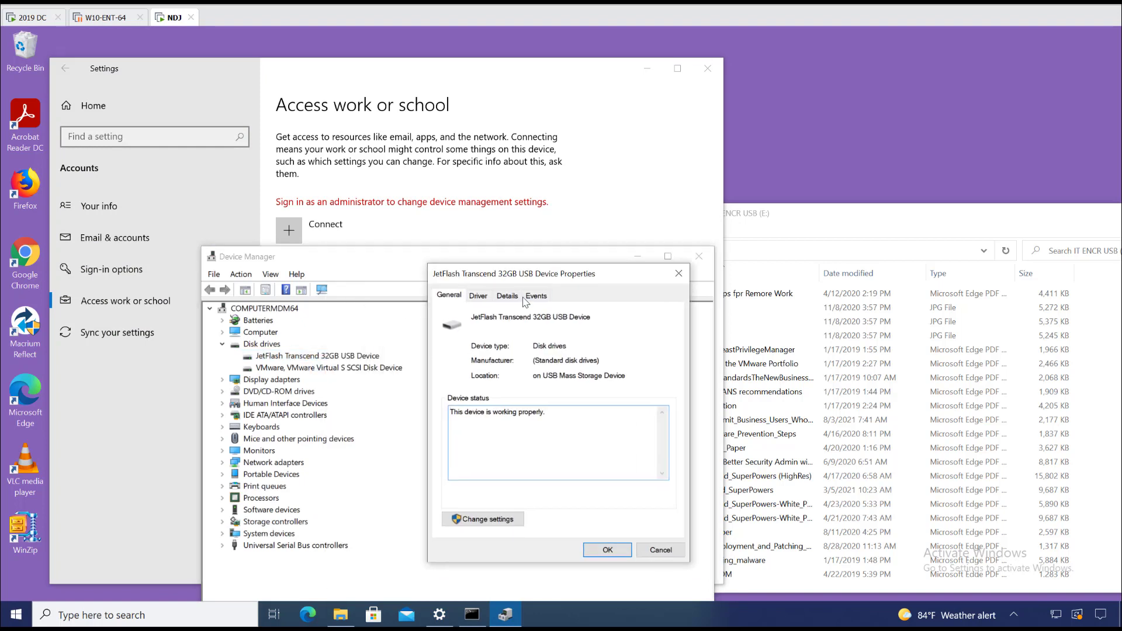
left_click(507, 295)
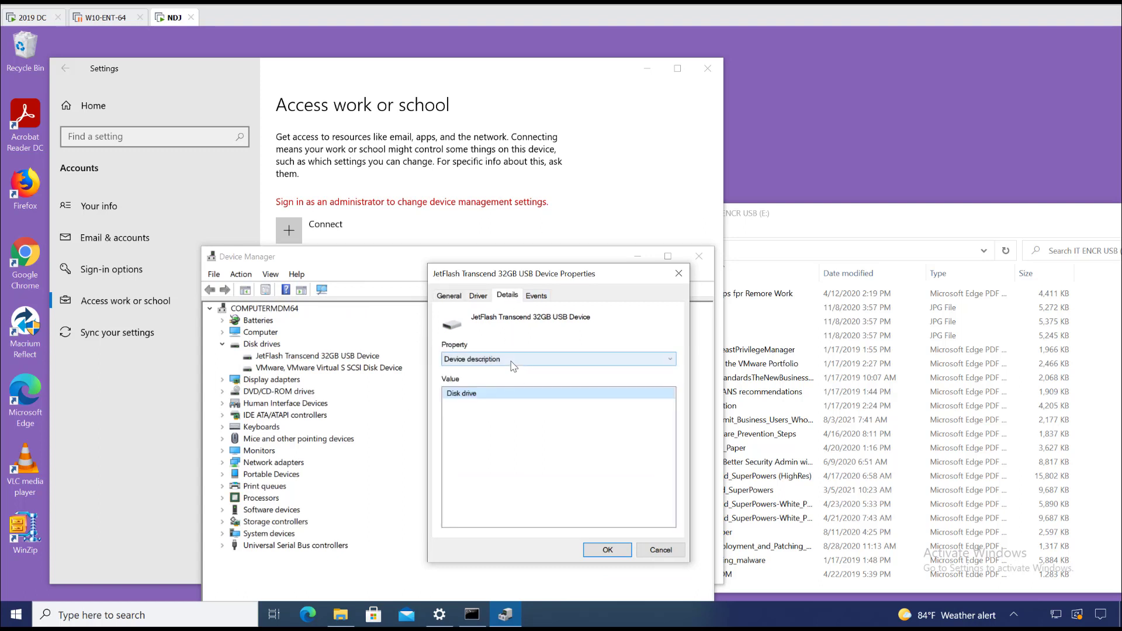
left_click(506, 360)
left_click(518, 381)
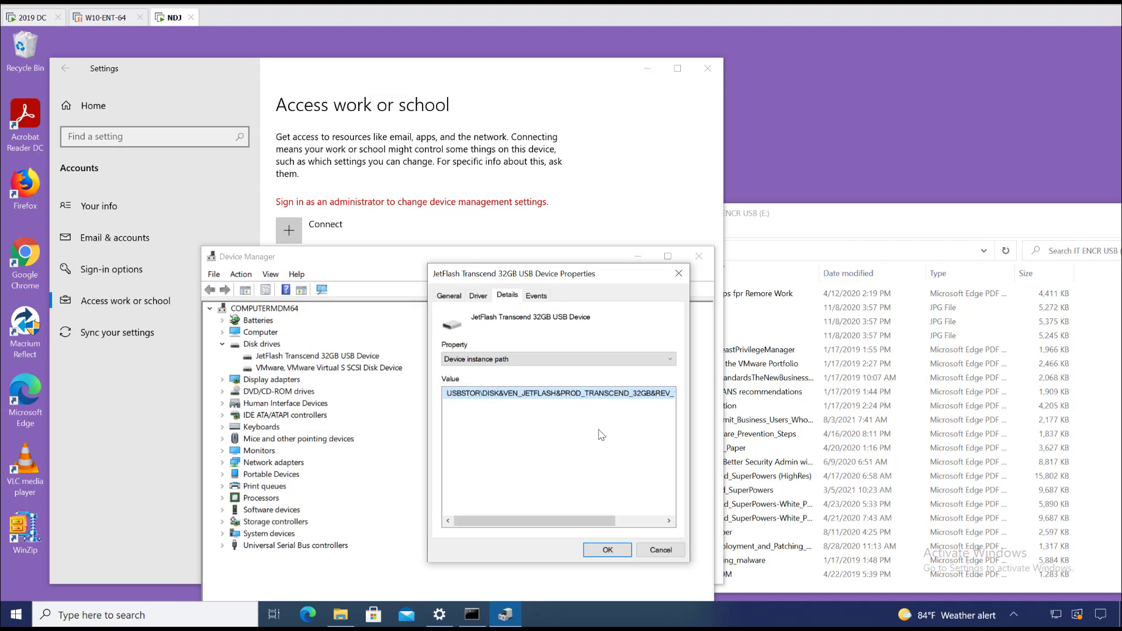
right_click(577, 398)
Step: Copy the JetFlash instance path and paste it over the notes in Notepad on the 2019 DC
left_click(603, 409)
left_click(24, 19)
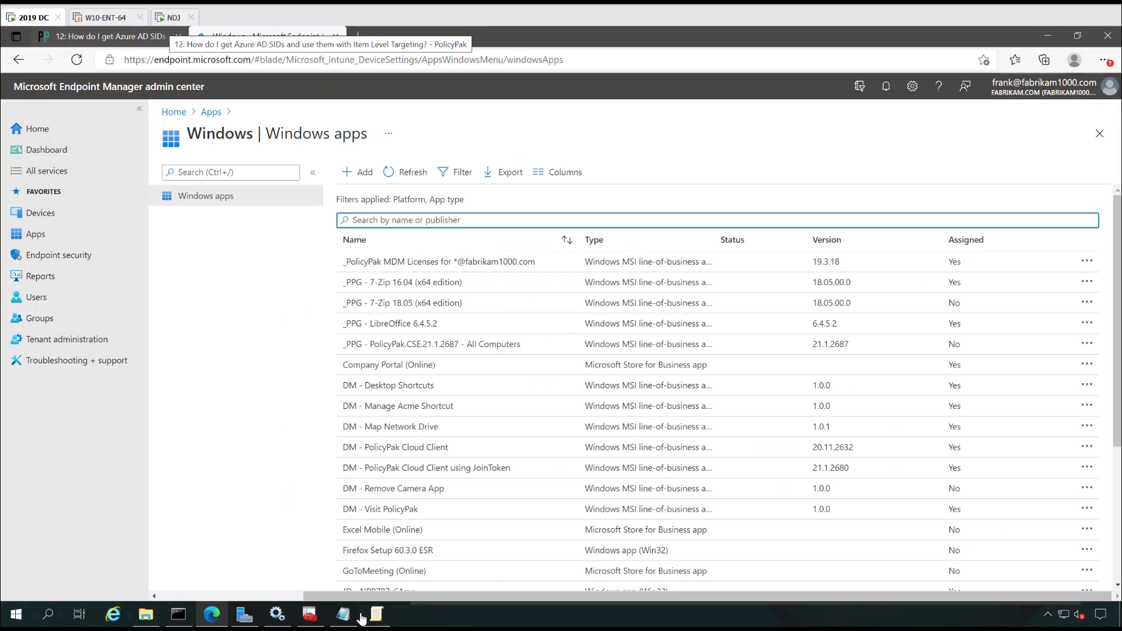
left_click(343, 614)
left_click(712, 403)
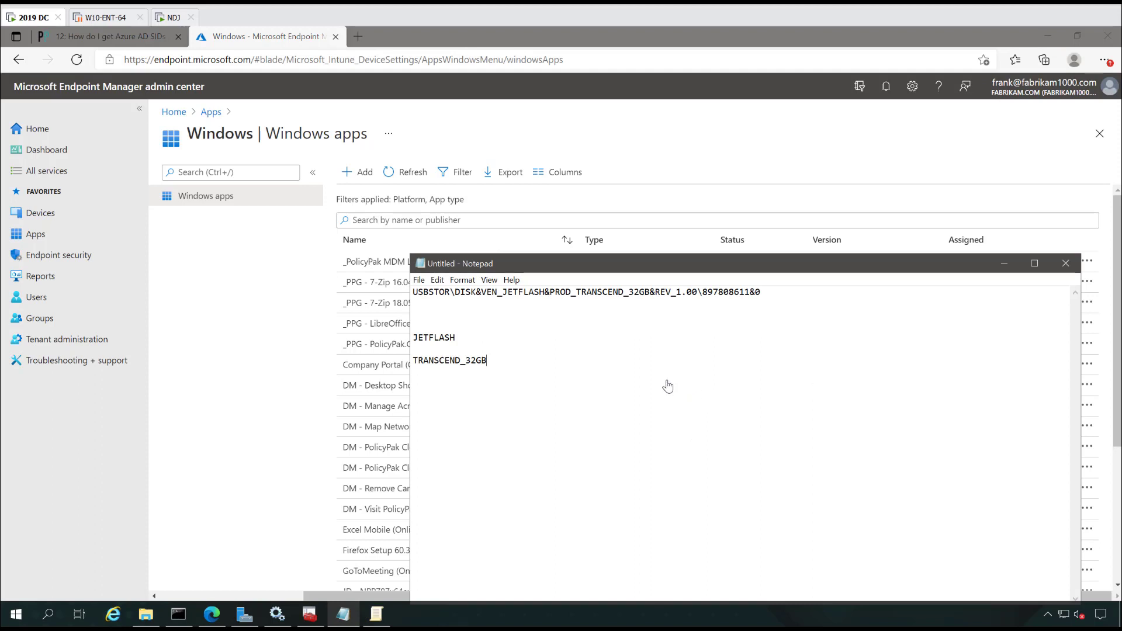
key("ctrl+a")
key("ctrl+v")
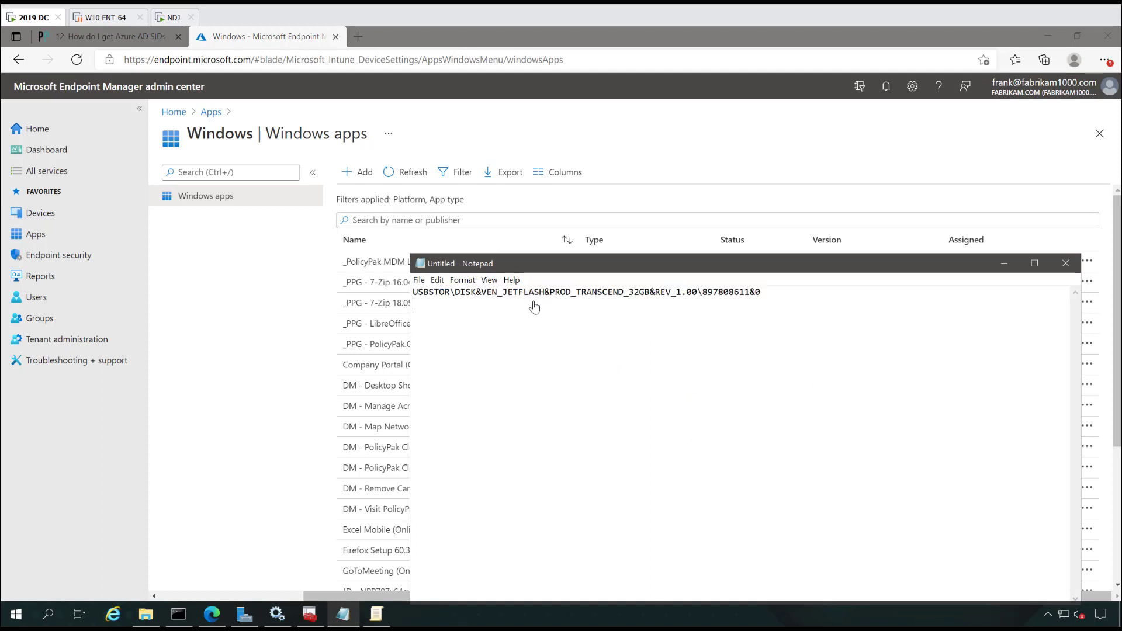
Step: Copy JETFLASH and TRANSCEND_32GB from the path onto their own lines
left_click_drag(502, 297, 545, 299)
left_click(561, 368)
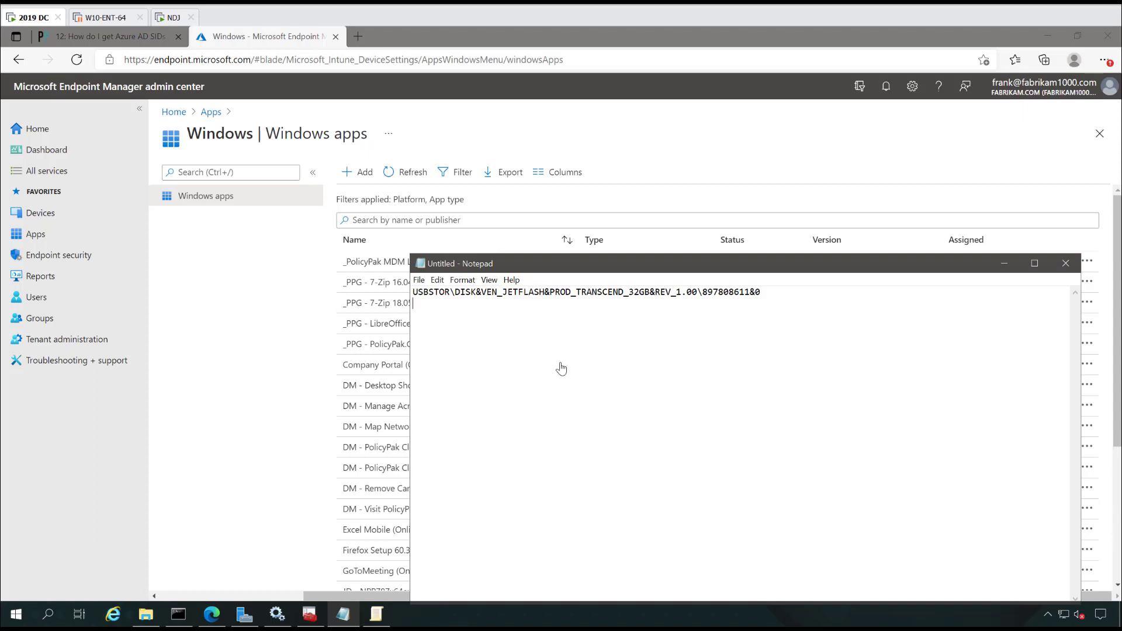
key("ctrl+v")
left_click_drag(577, 295, 650, 298)
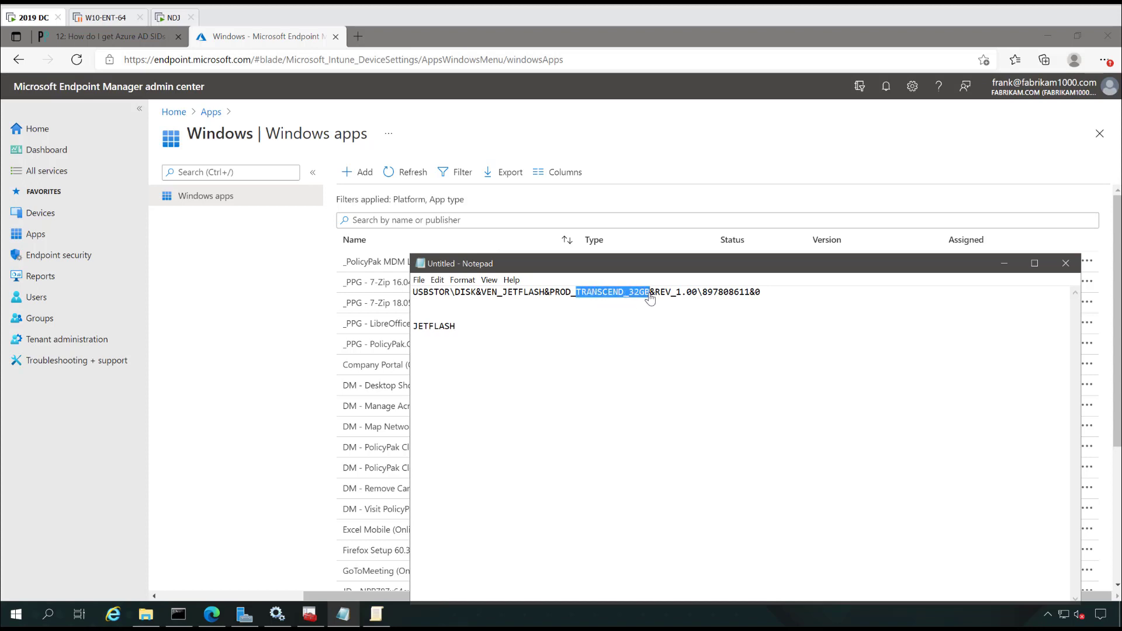
left_click(638, 385)
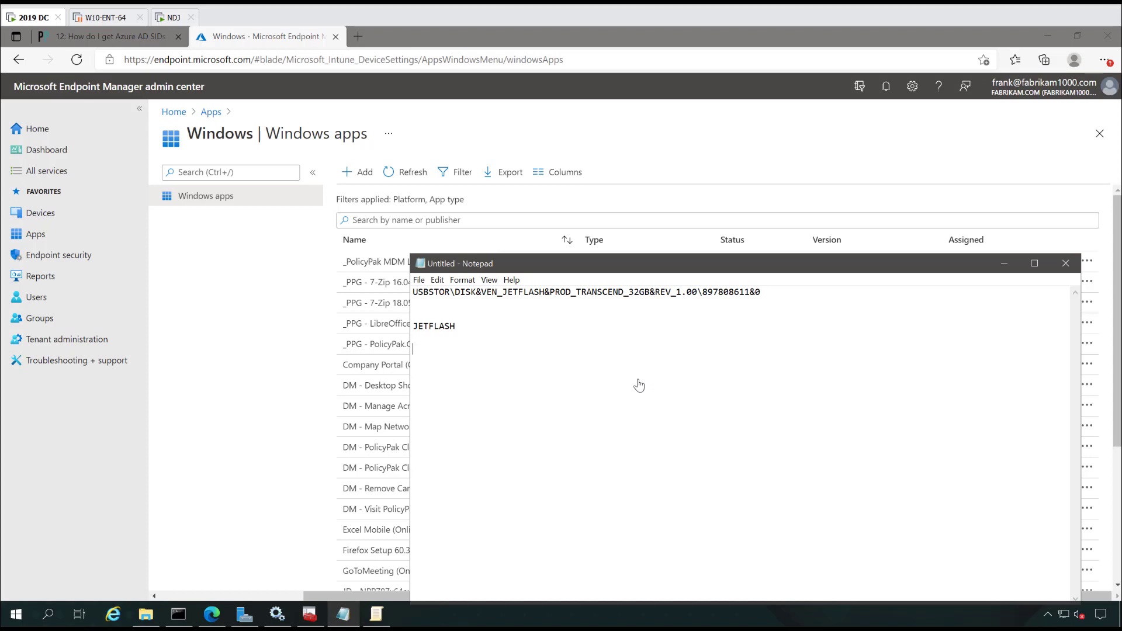
key("ctrl+v")
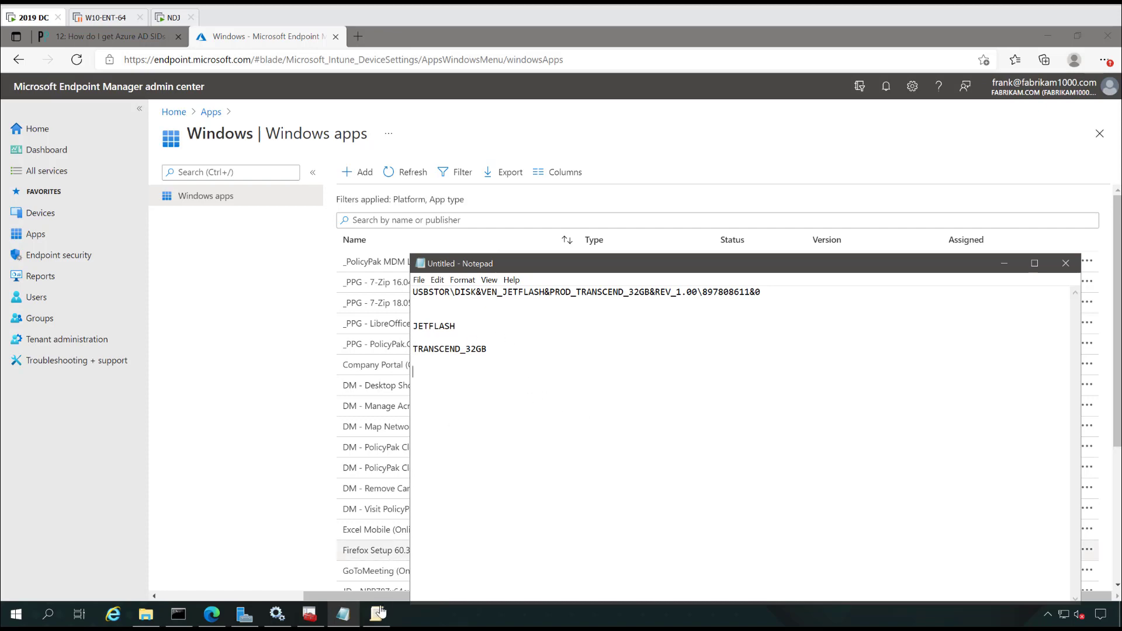
Step: Save a new Global Settings policy blocking all USB/DVD devices, with notifications limited to 3 impressions
left_click(310, 614)
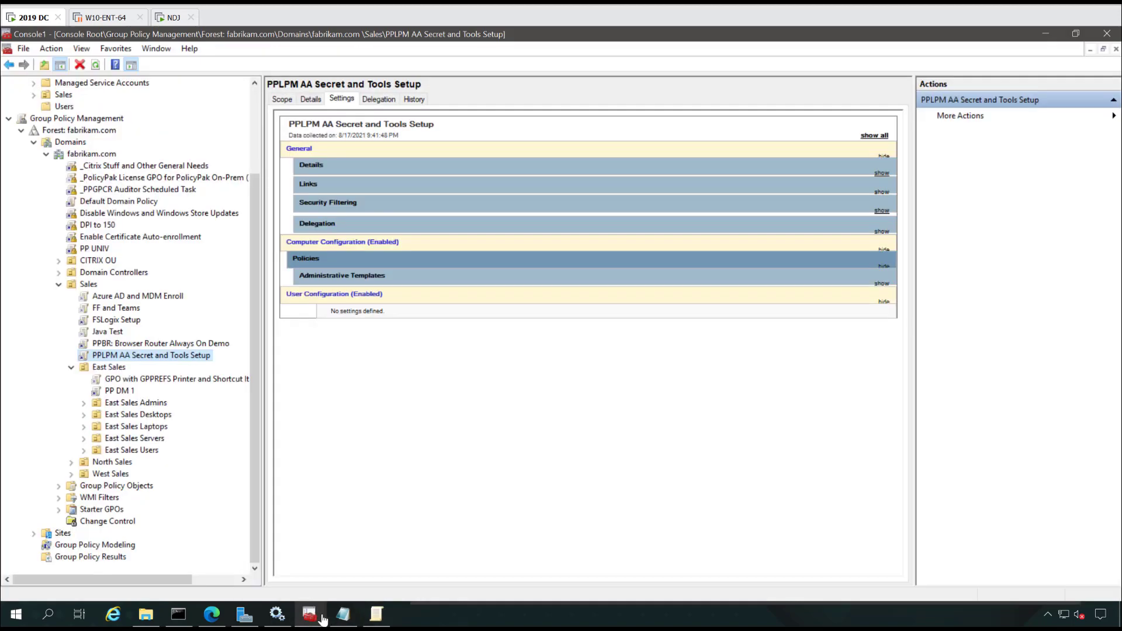
left_click(376, 615)
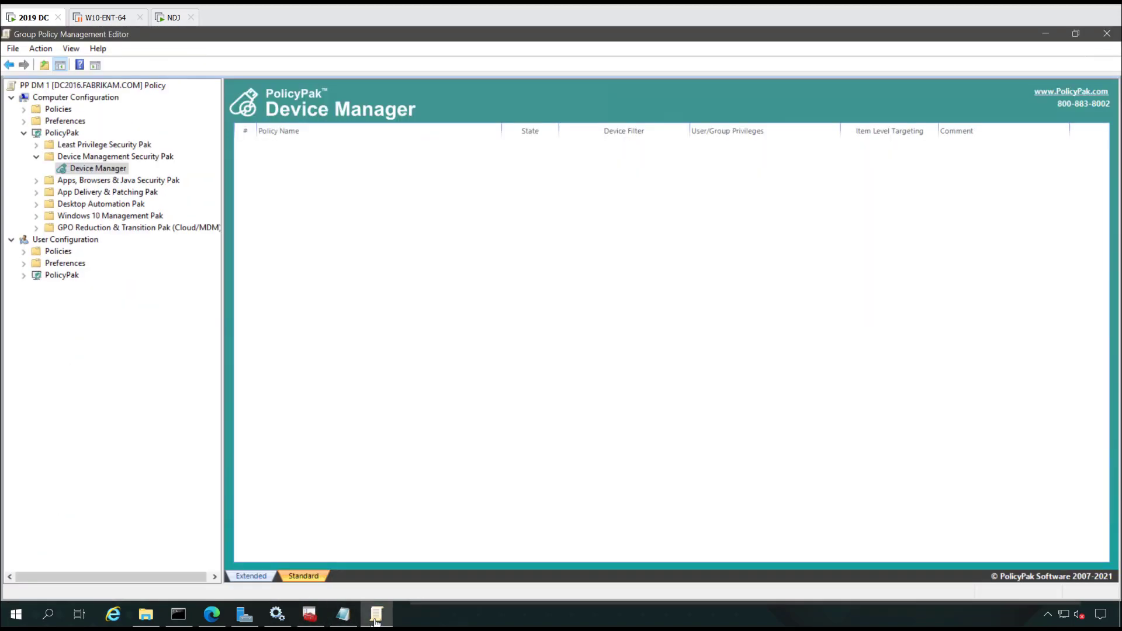
right_click(263, 172)
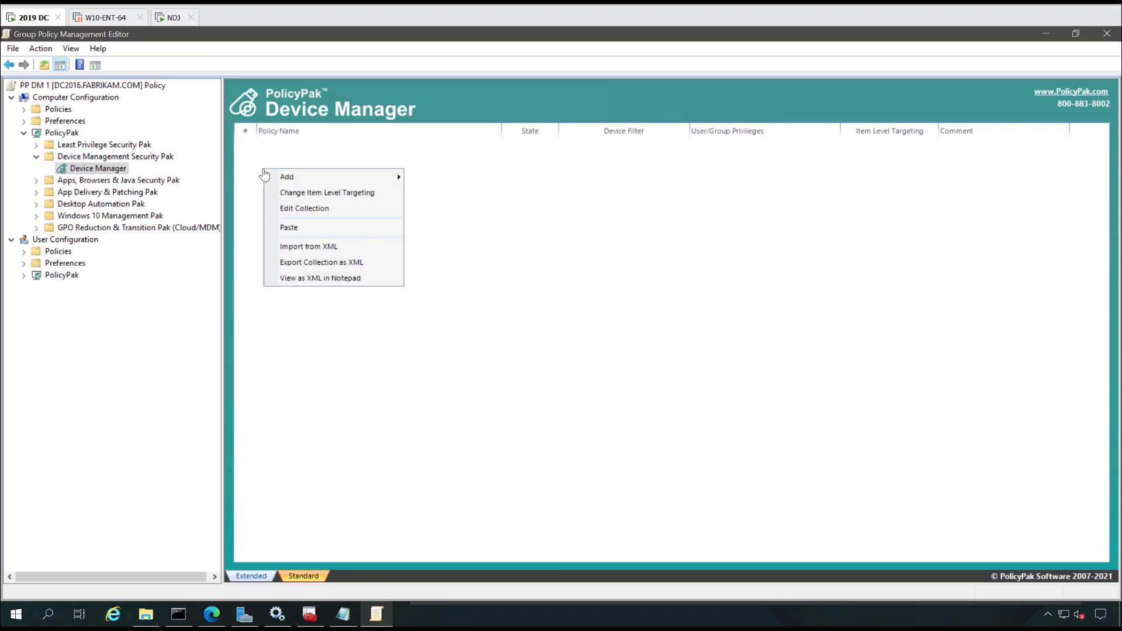
mouse_move(283, 180)
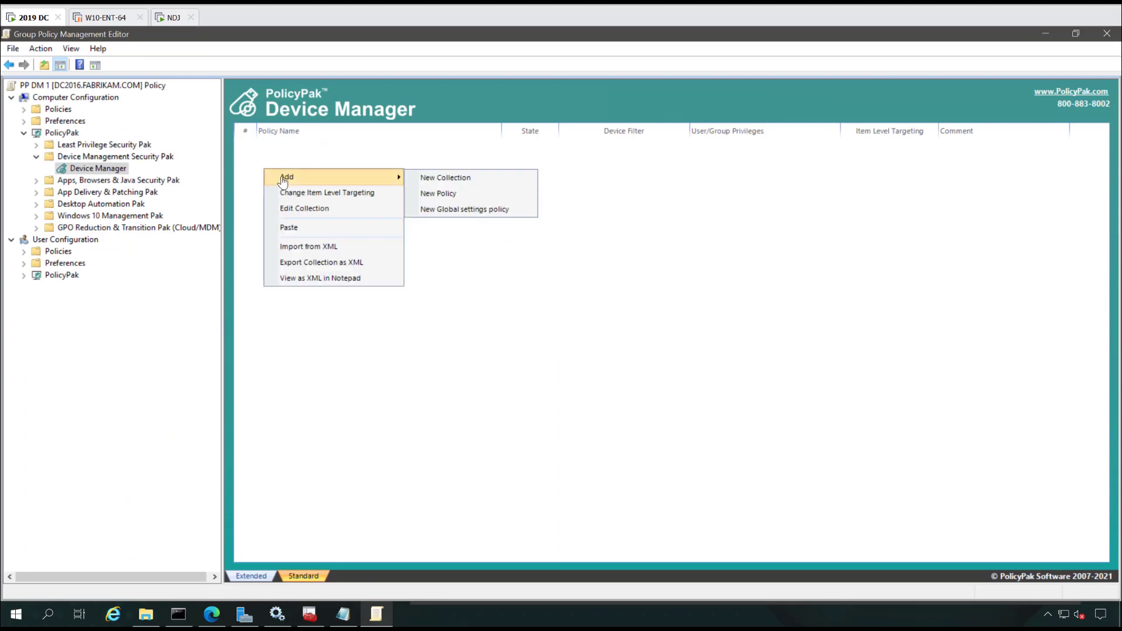
left_click(457, 218)
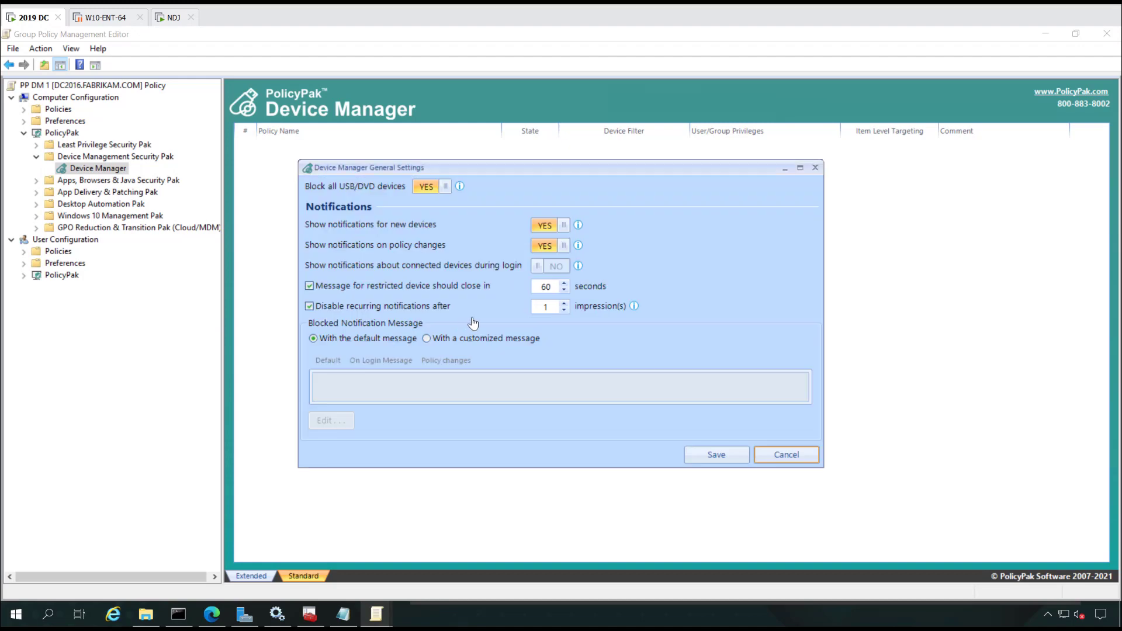
left_click(564, 304)
left_click(564, 304)
left_click(720, 455)
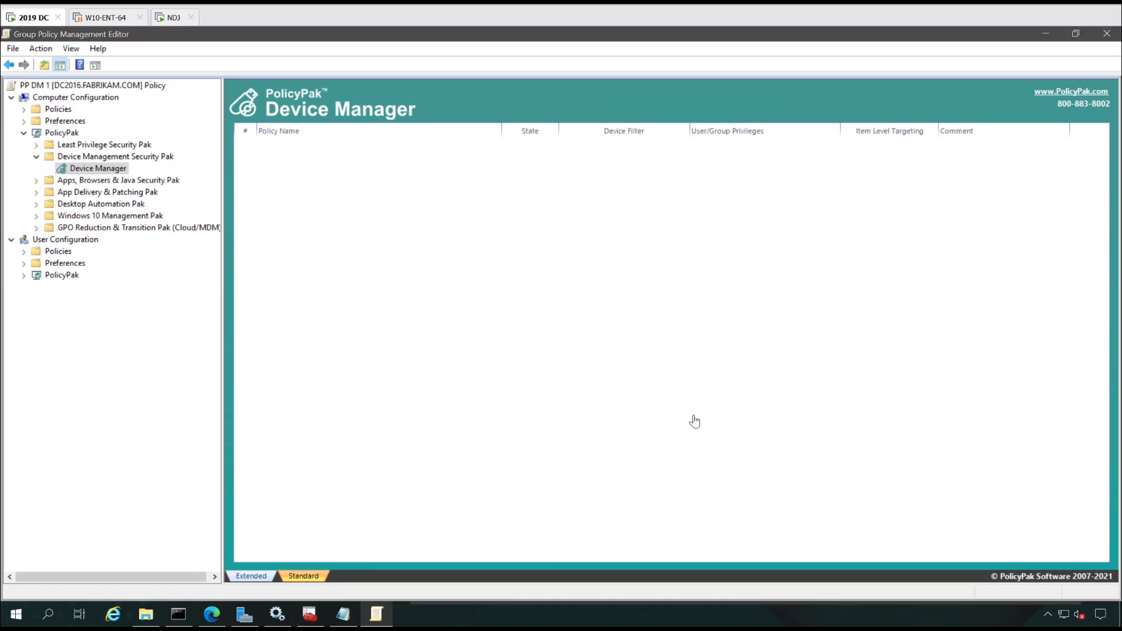
Step: Start a new Device Manager policy and advance the wizard to device selection mode
right_click(255, 174)
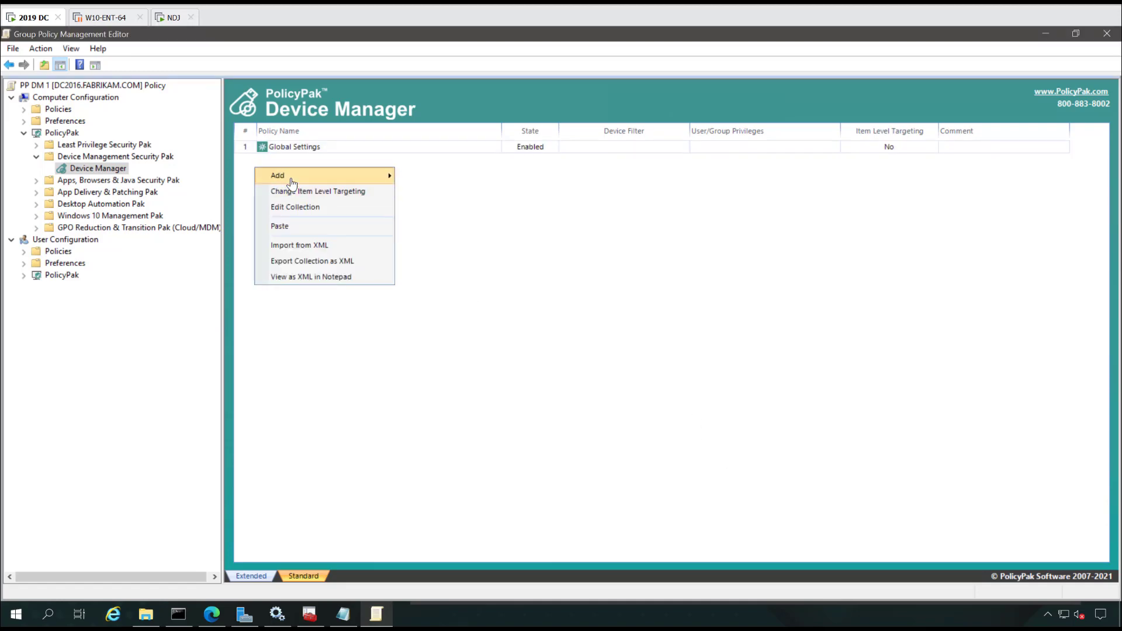
mouse_move(292, 183)
left_click(428, 192)
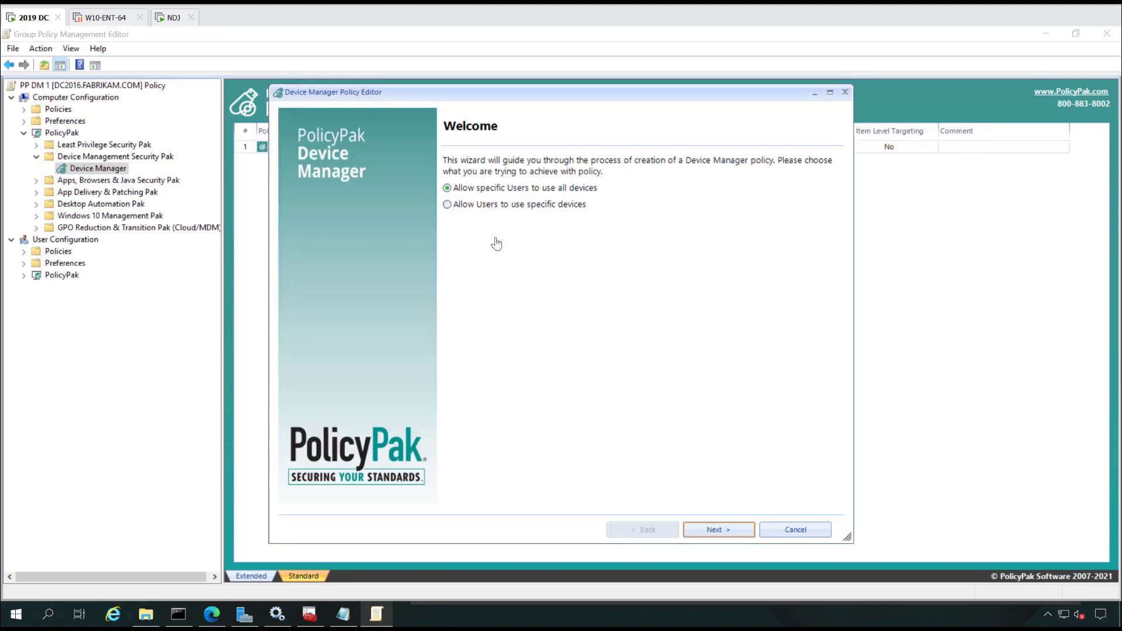
double_click(494, 209)
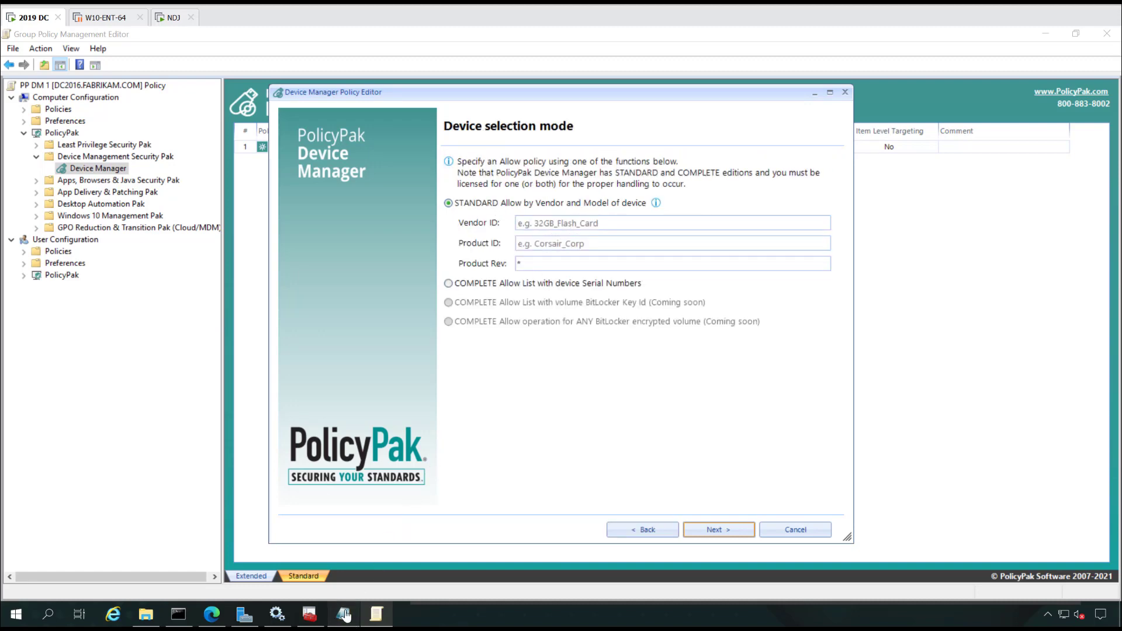
Step: Enter Vendor ID JETFLASH and Product ID TRANSCEND_32GB, then continue to the users or groups page
left_click(376, 614)
double_click(435, 328)
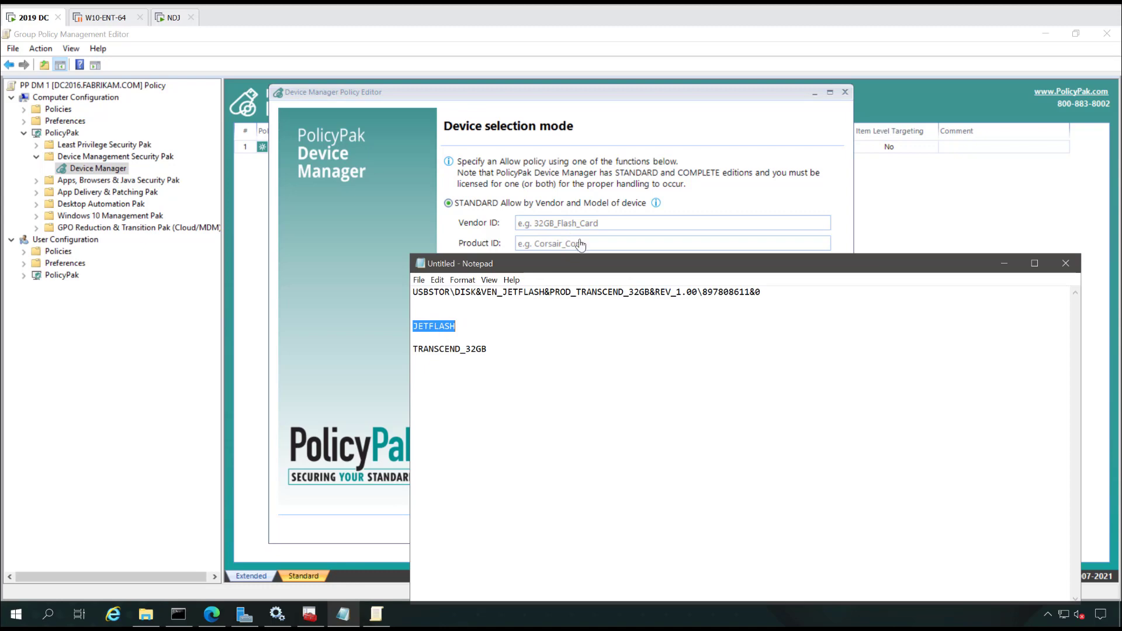
left_click(623, 222)
key("ctrl+v")
left_click(606, 244)
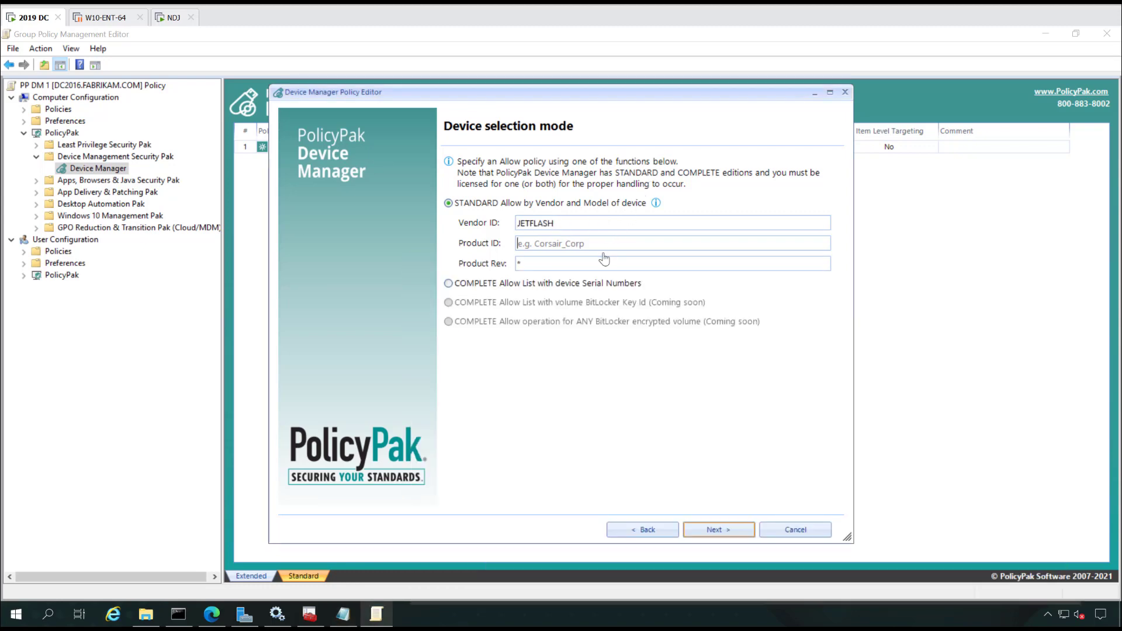
key("alt+Tab")
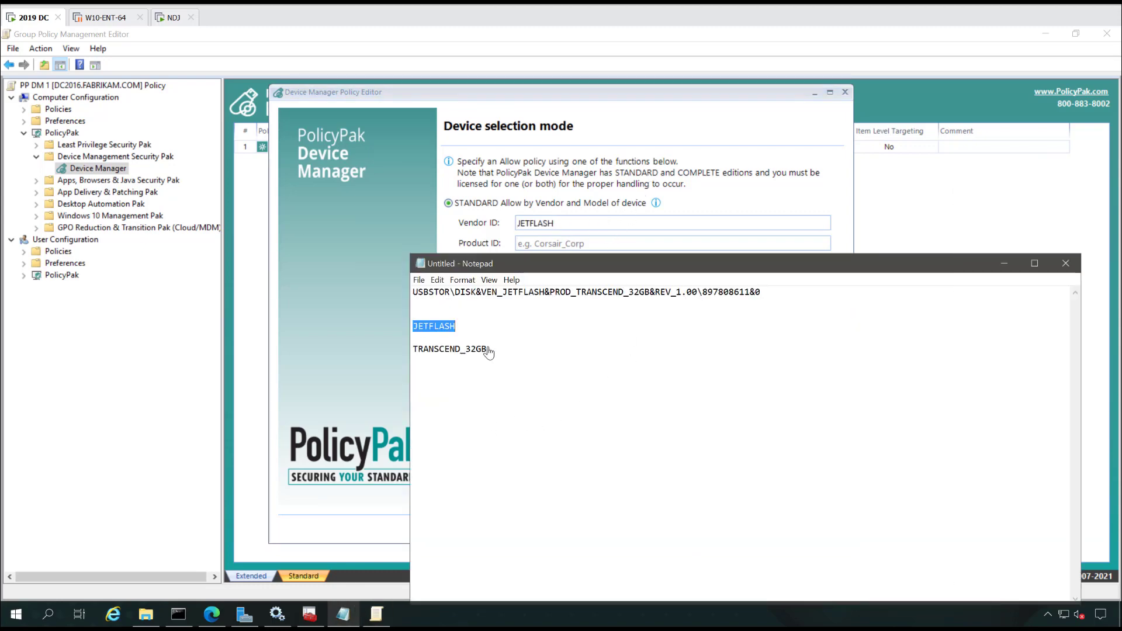
left_click_drag(489, 350, 409, 353)
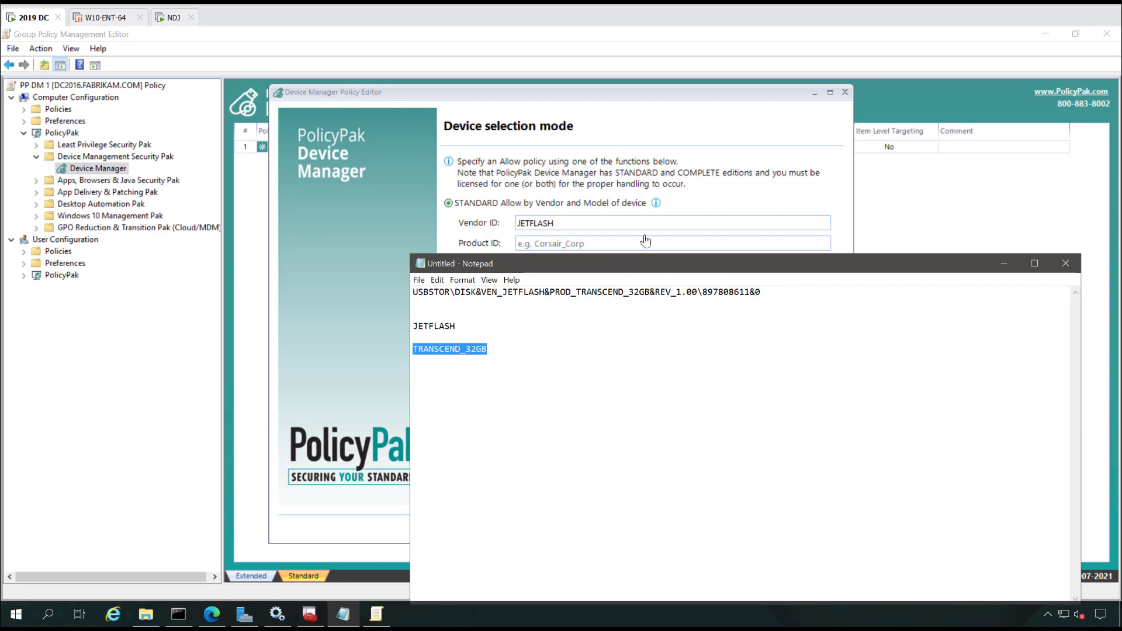
left_click(712, 200)
key("ctrl+v")
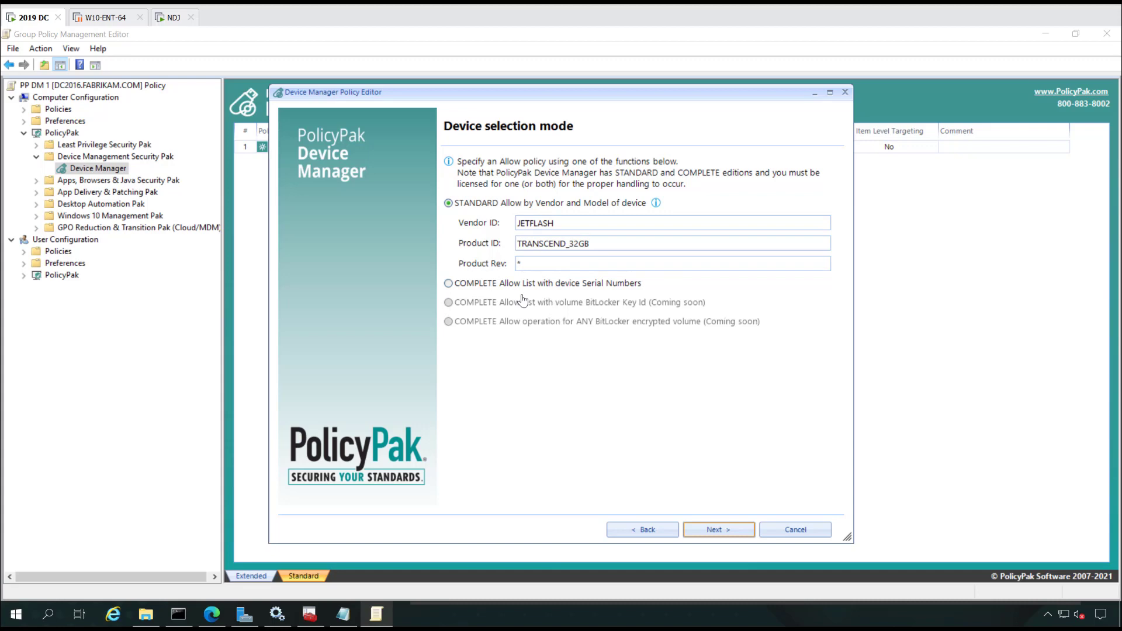
left_click(720, 532)
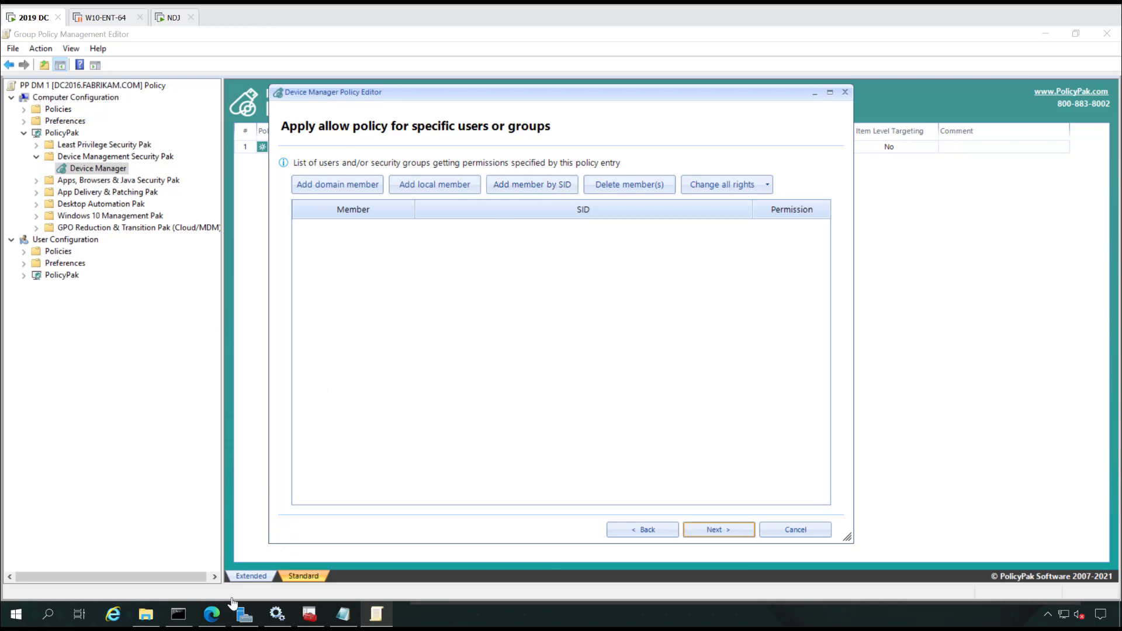
left_click(211, 613)
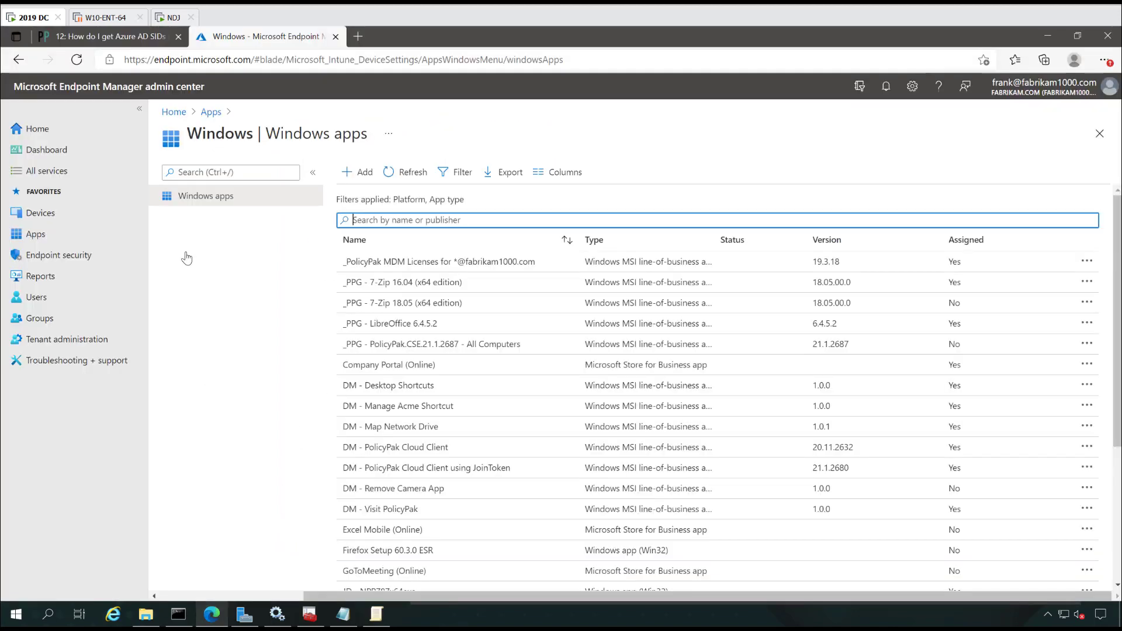
Step: Read through the 'How do I get Azure AD SIDs' article, then return to the NDJ client session
left_click(109, 39)
scroll(508, 204, "up", 15)
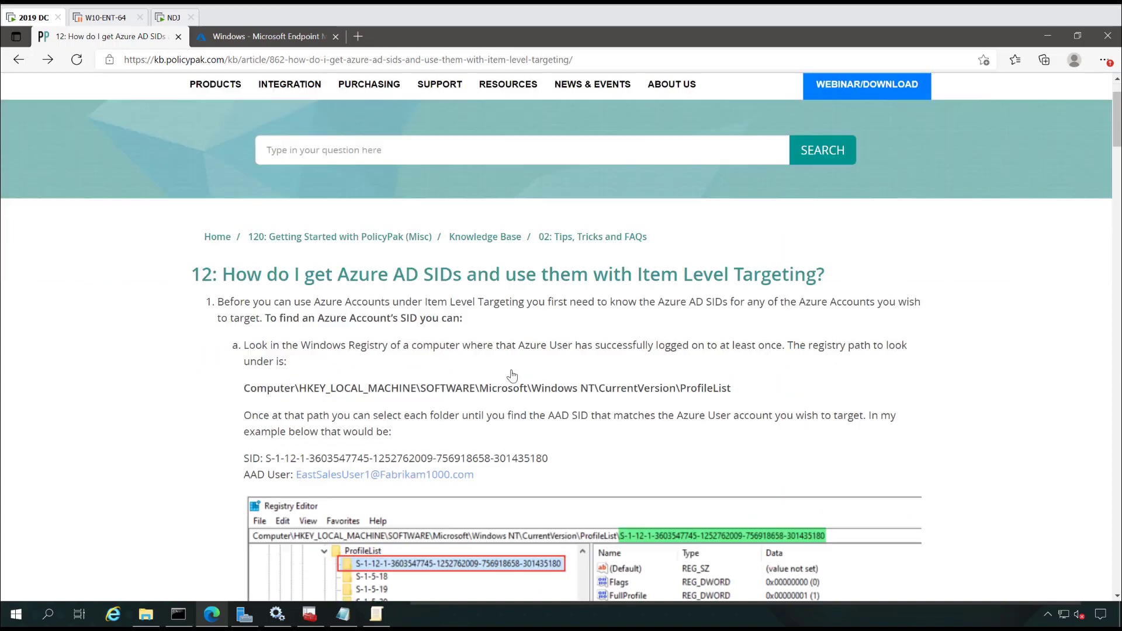
scroll(509, 375, "down", 5)
scroll(508, 376, "down", 1)
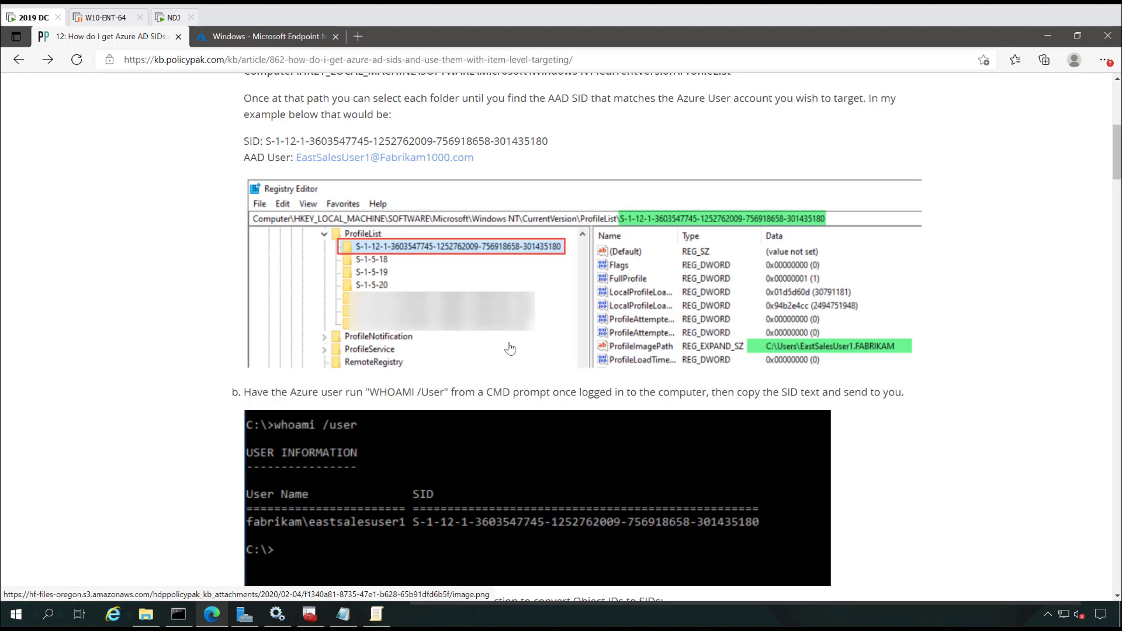
scroll(510, 349, "down", 2)
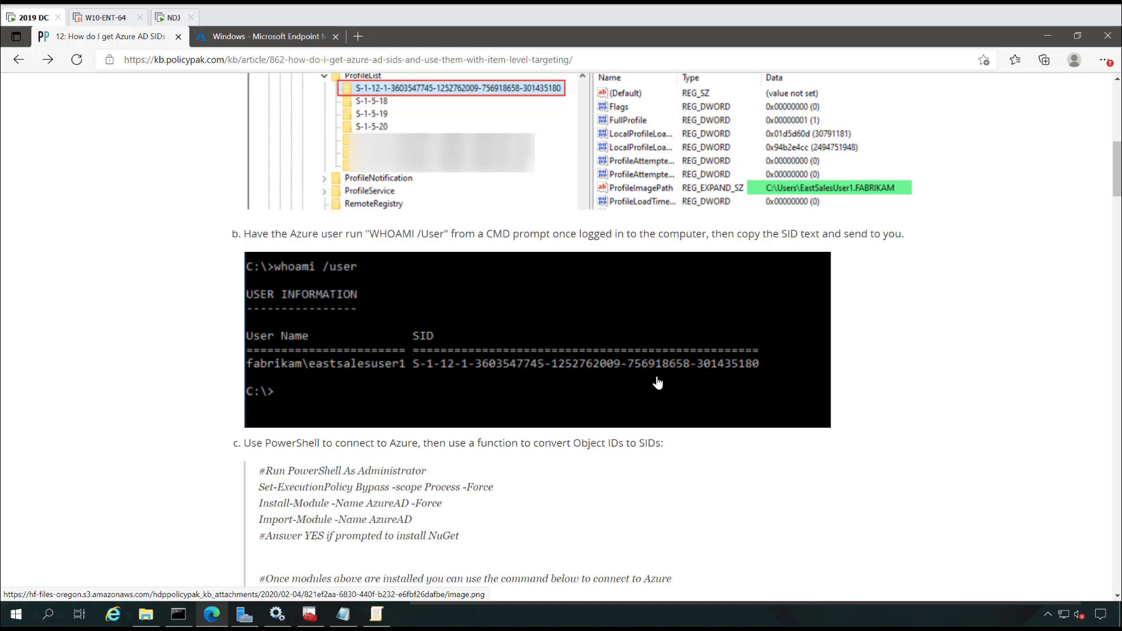
scroll(722, 382, "down", 18)
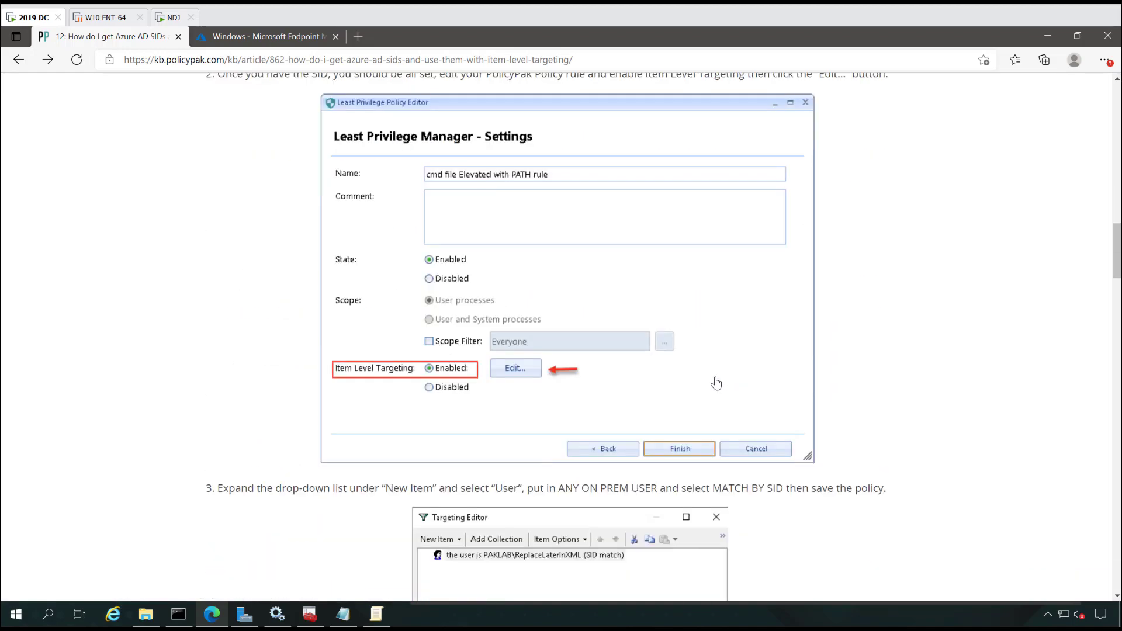
scroll(716, 383, "down", 20)
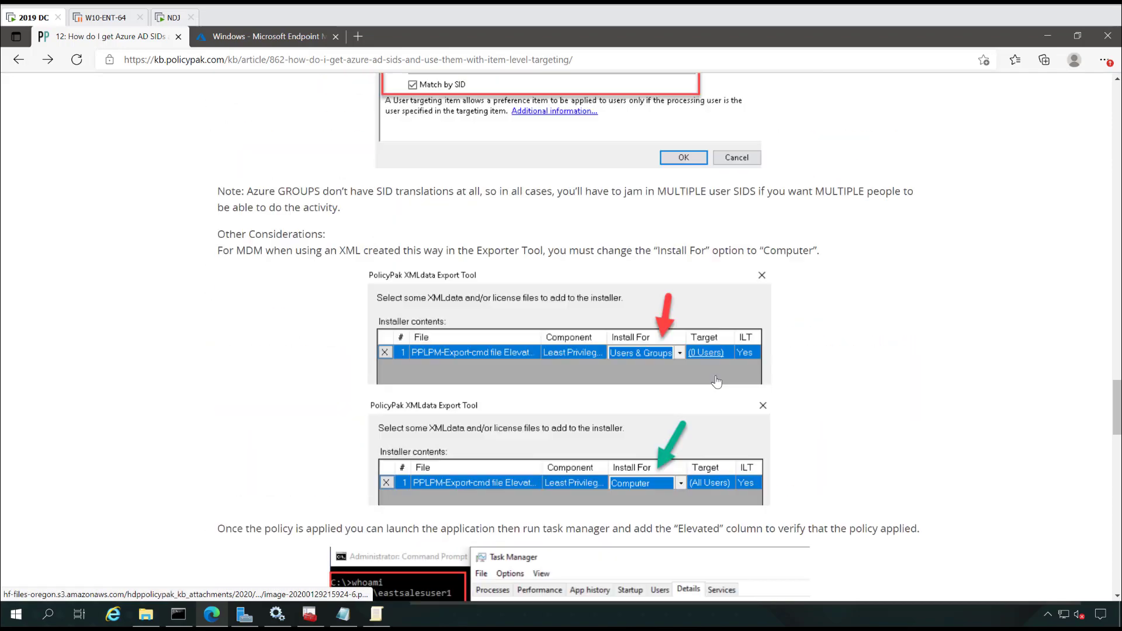
scroll(717, 381, "down", 3)
scroll(713, 380, "up", 20)
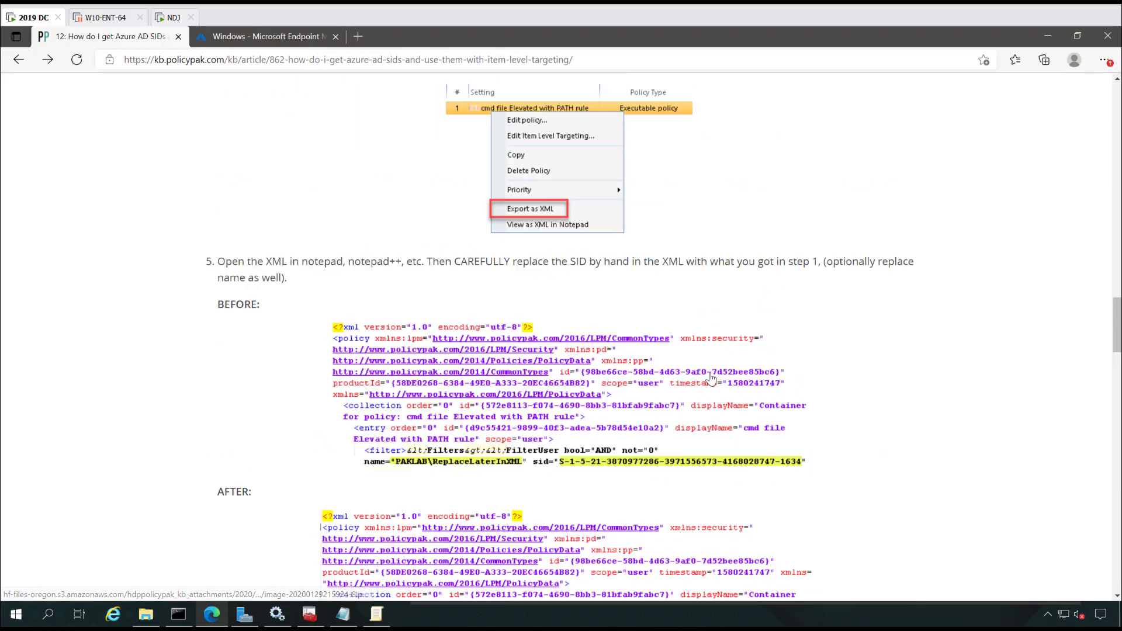
scroll(497, 368, "down", 1)
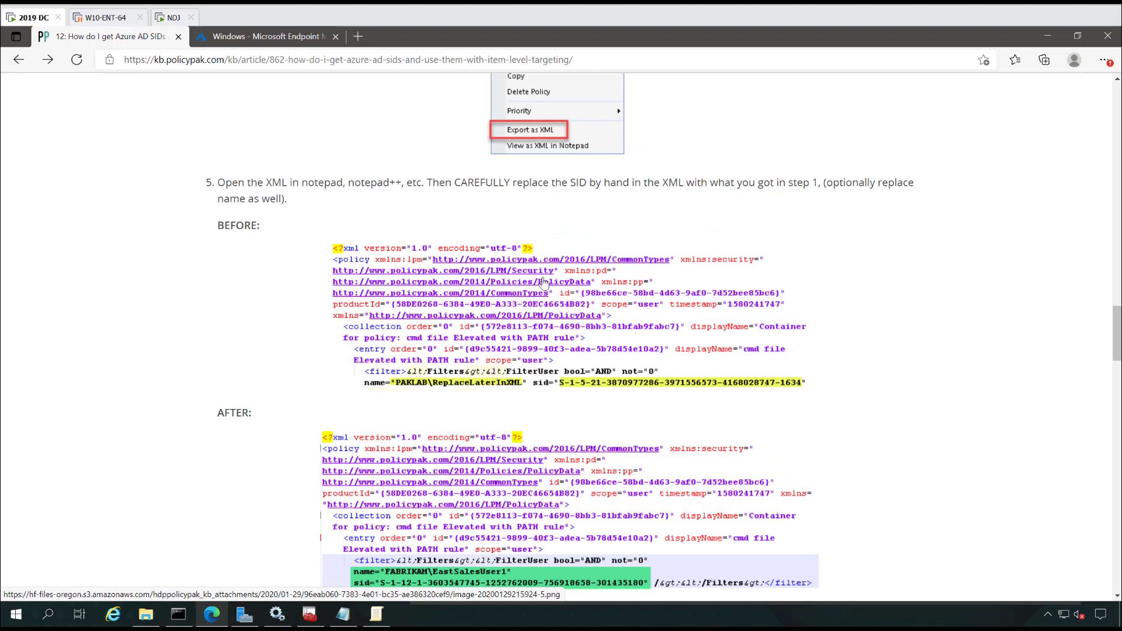
scroll(554, 243, "down", 2)
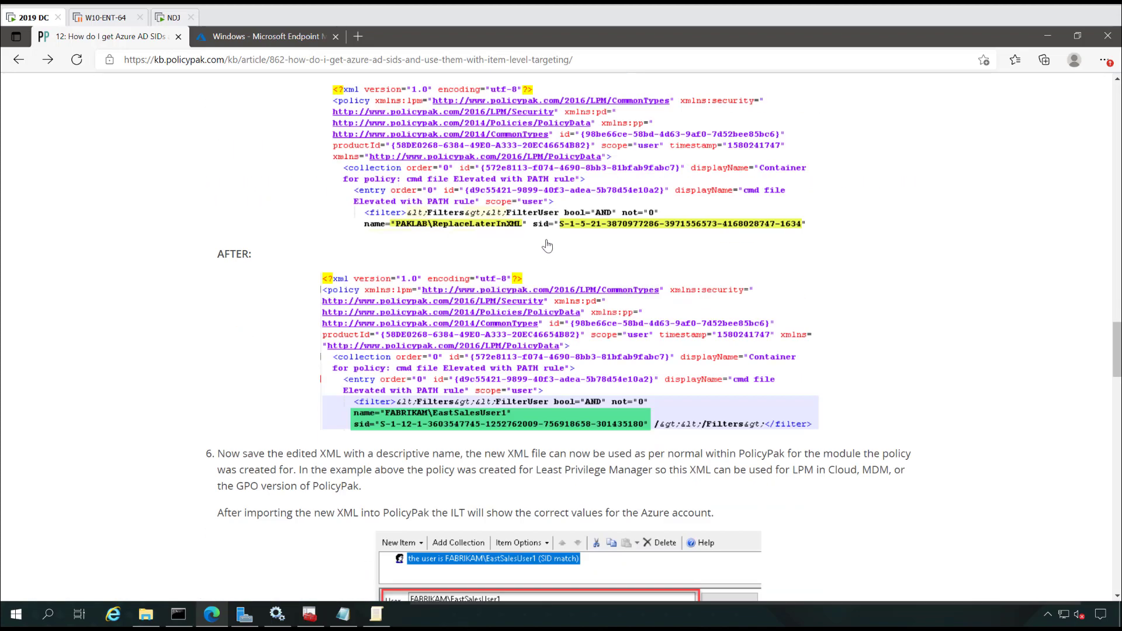
scroll(552, 249, "up", 10)
scroll(552, 249, "up", 10)
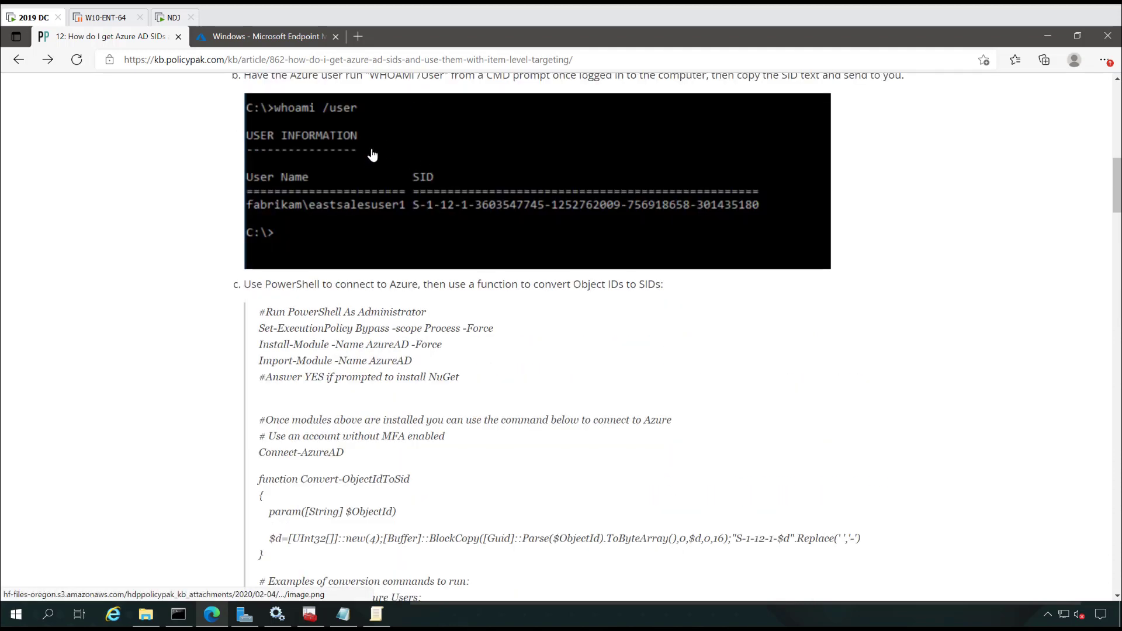
scroll(266, 82, "up", 4)
left_click(171, 19)
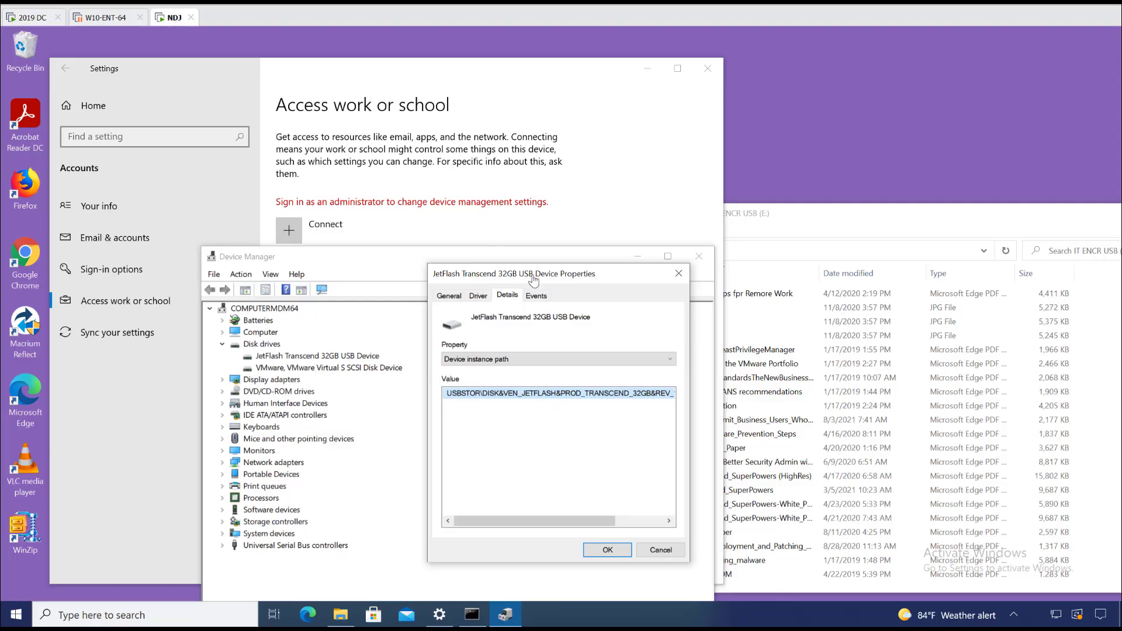
Step: Run whoami /all on NDJ, copy the Azure user's SID, and return to the 2019 DC
left_click(472, 614)
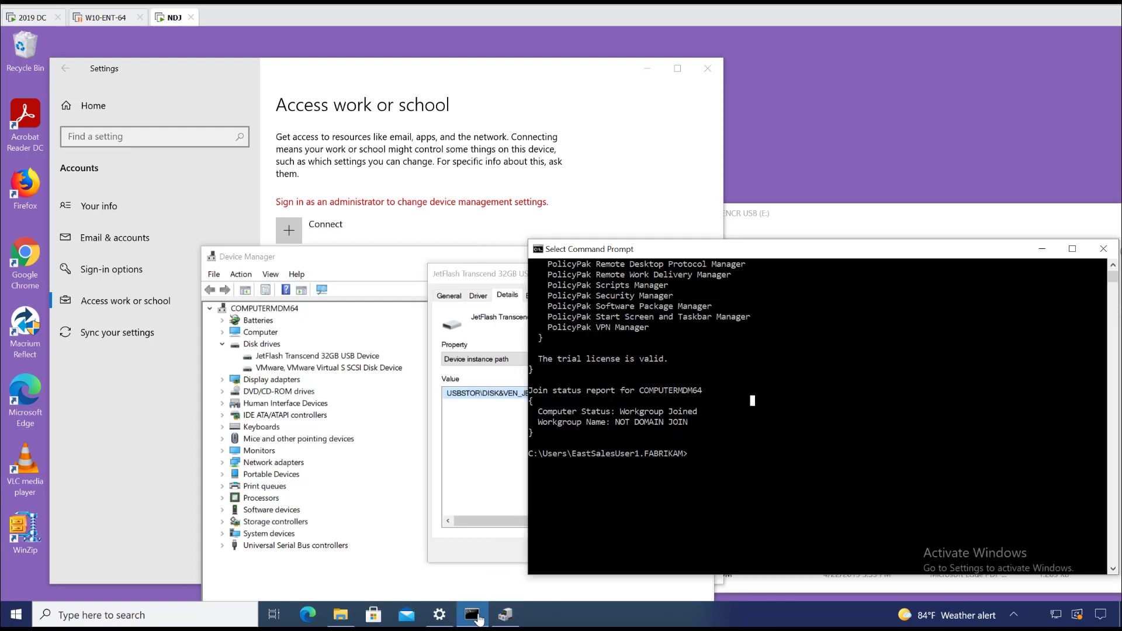
left_click(690, 508)
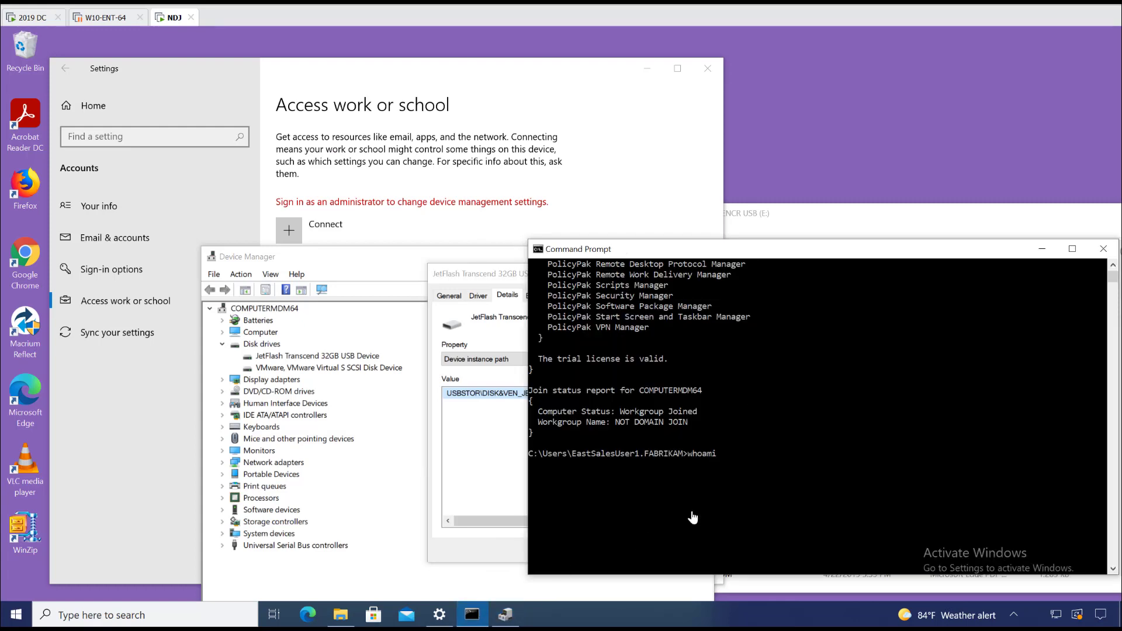
key("Return")
scroll(809, 430, "up", 10)
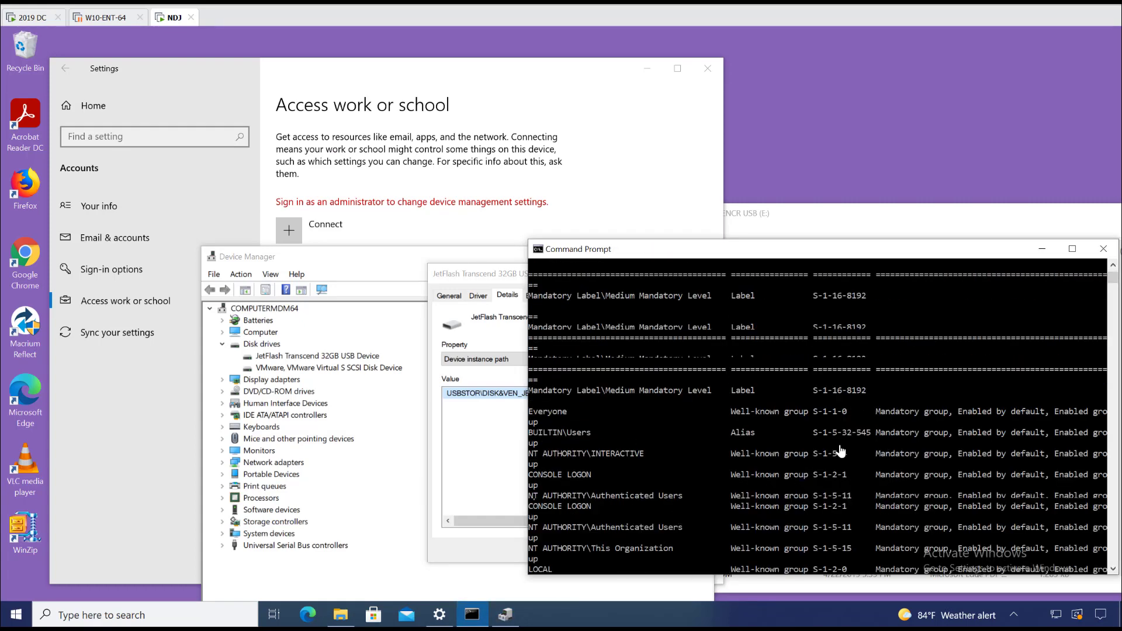
left_click_drag(889, 350, 658, 350)
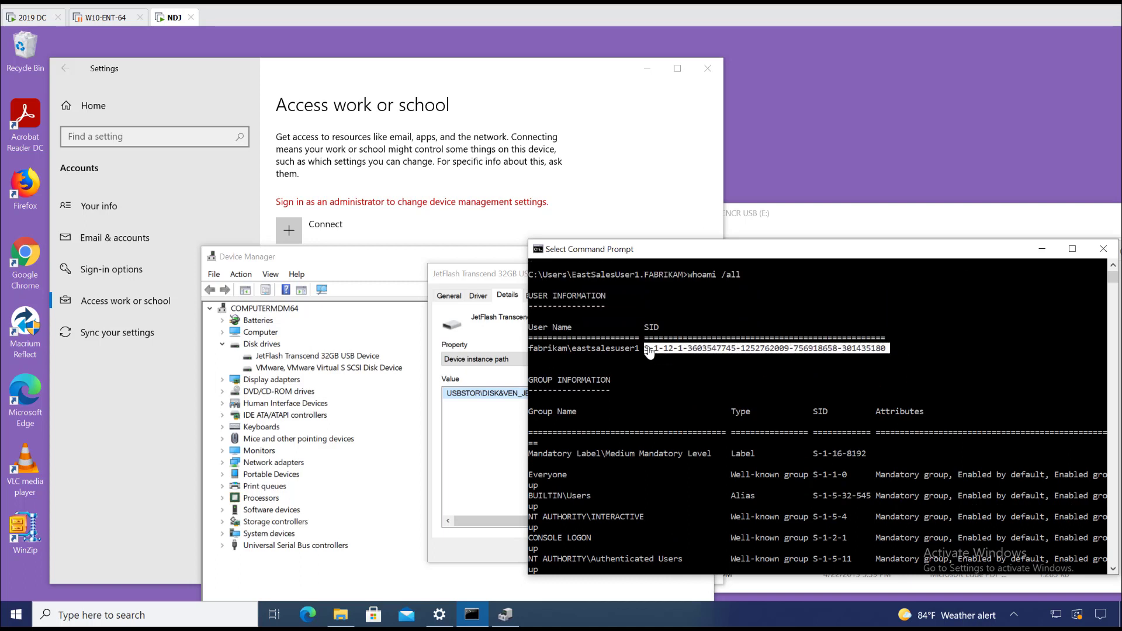
right_click(650, 352)
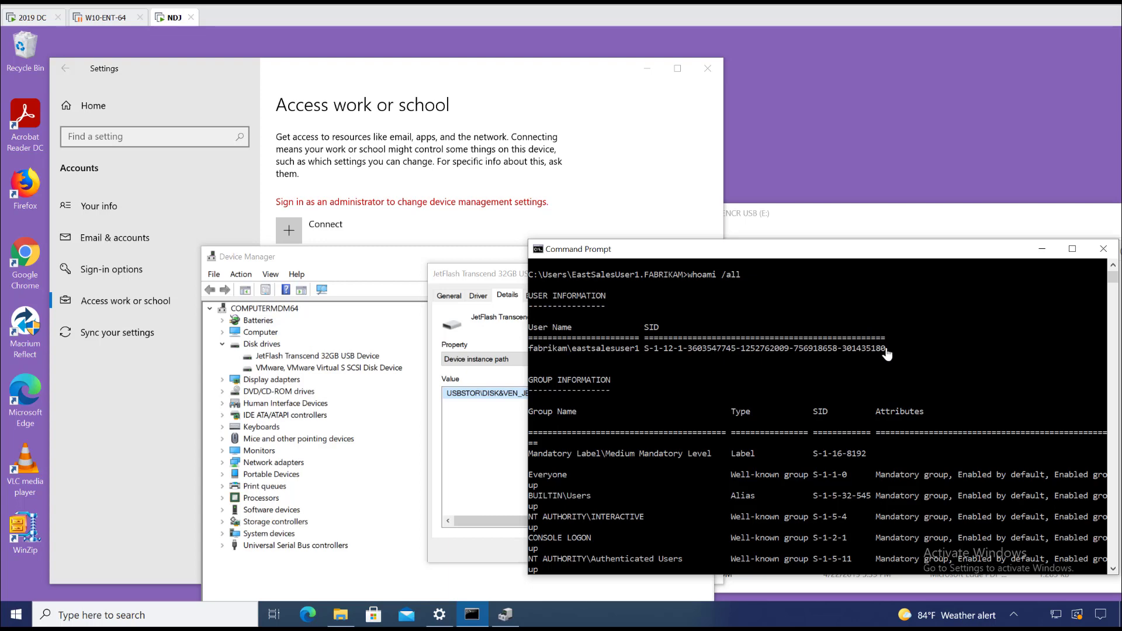
left_click_drag(887, 354, 645, 354)
right_click(645, 353)
left_click(28, 17)
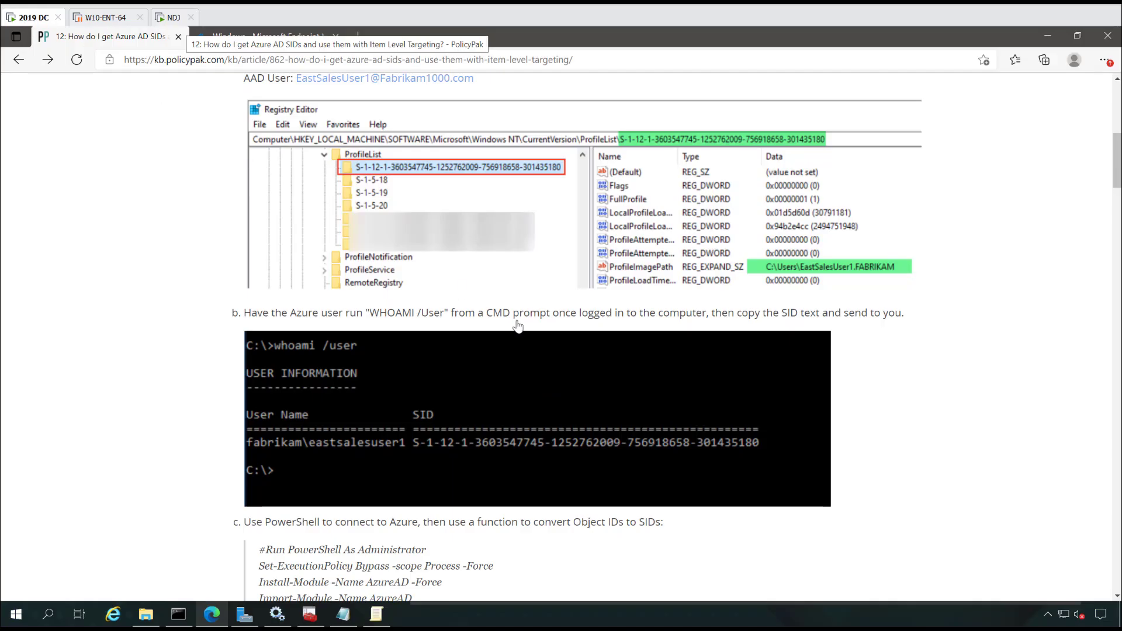
Step: Add the Azure user by pasted SID as a member with Read only permission
left_click(378, 623)
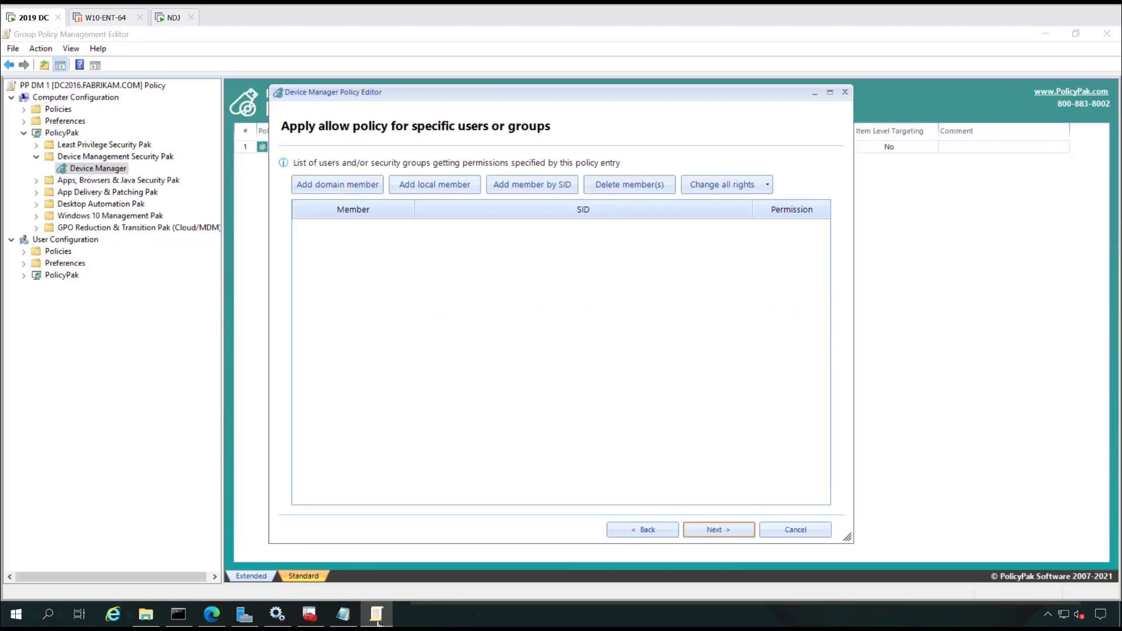
left_click(532, 184)
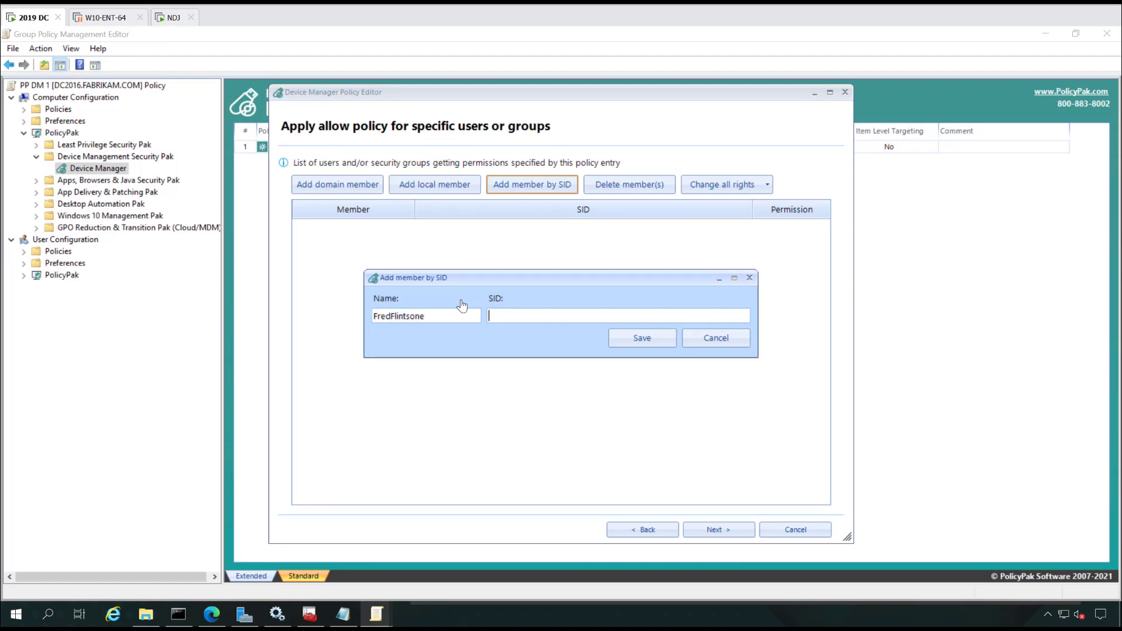
key("ctrl+v")
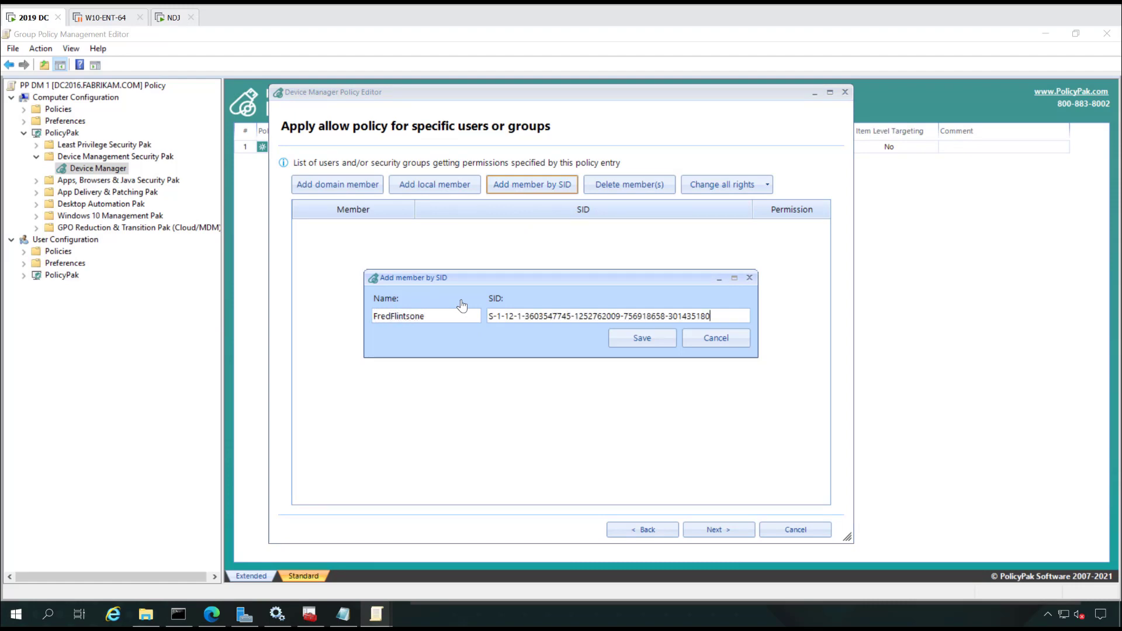
left_click(631, 339)
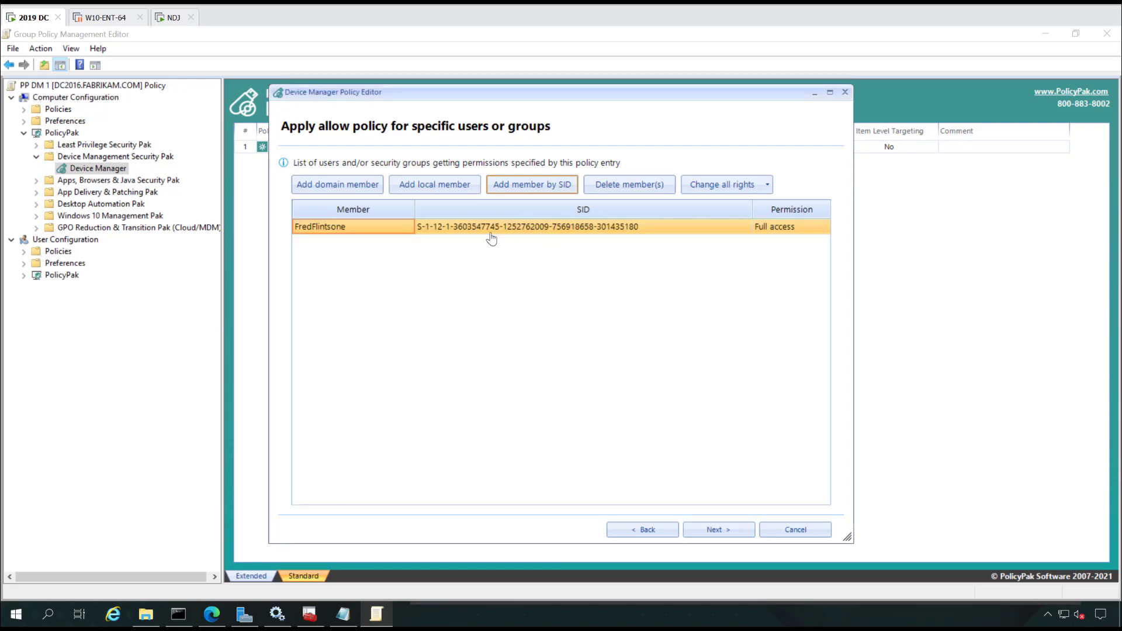
left_click(794, 233)
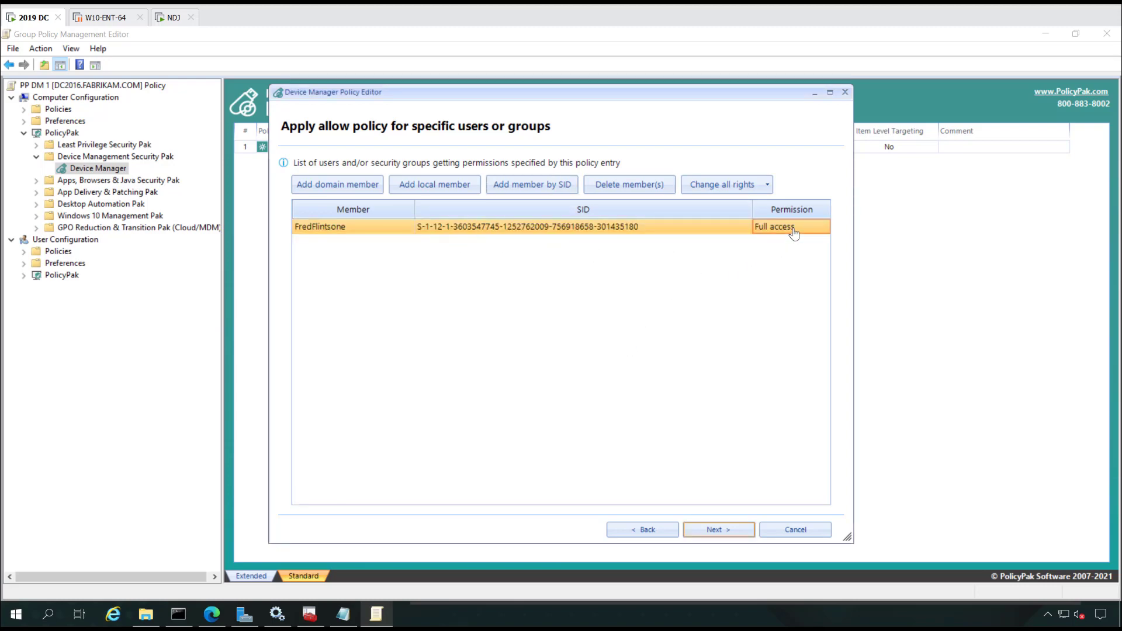
left_click(801, 235)
left_click(822, 226)
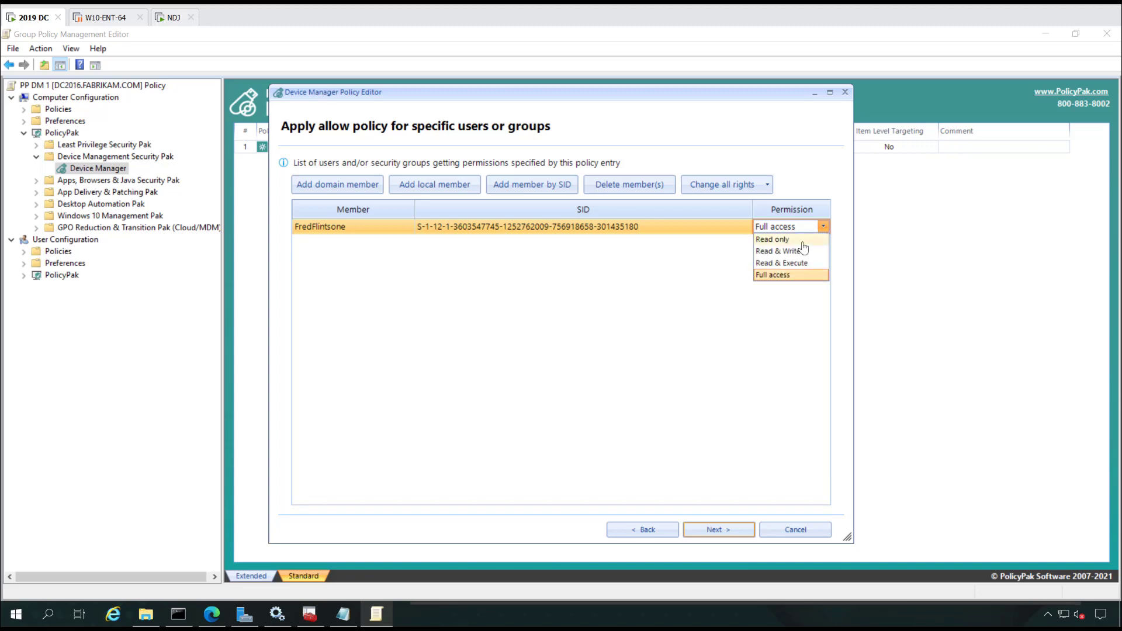
left_click(804, 248)
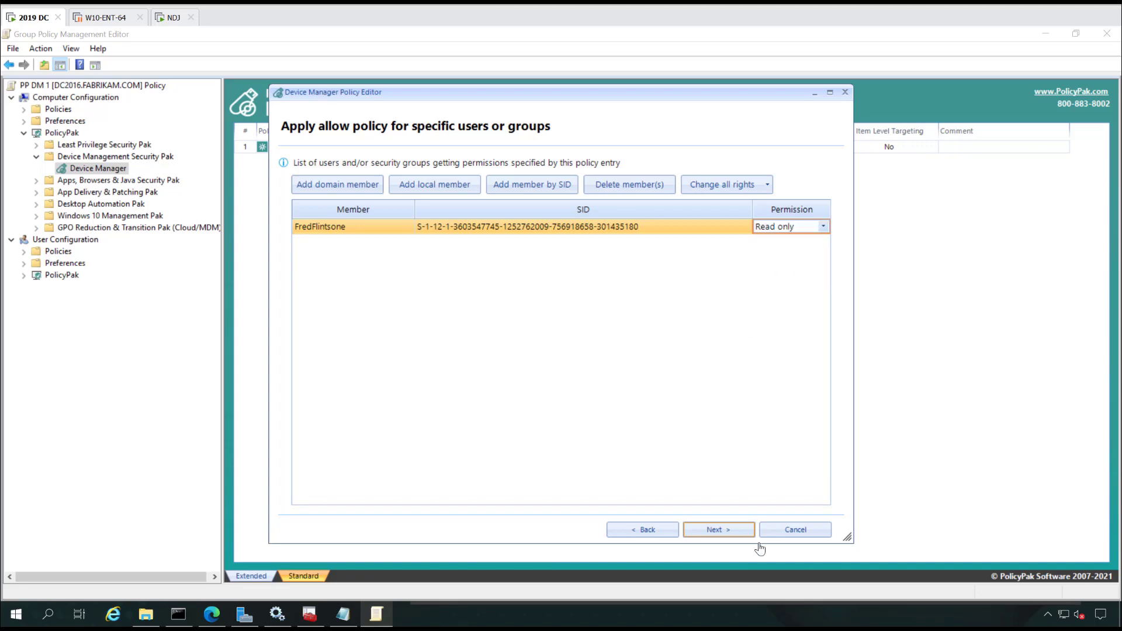
Step: Complete the remaining wizard pages to create the JetFlash read-only policy
left_click(728, 532)
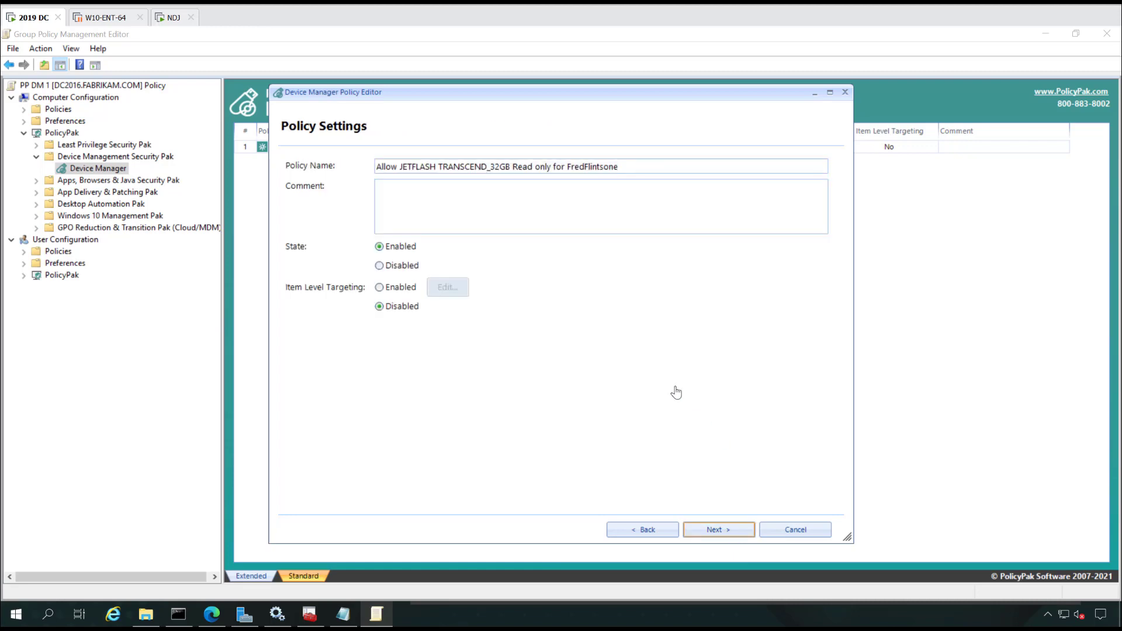
left_click(718, 532)
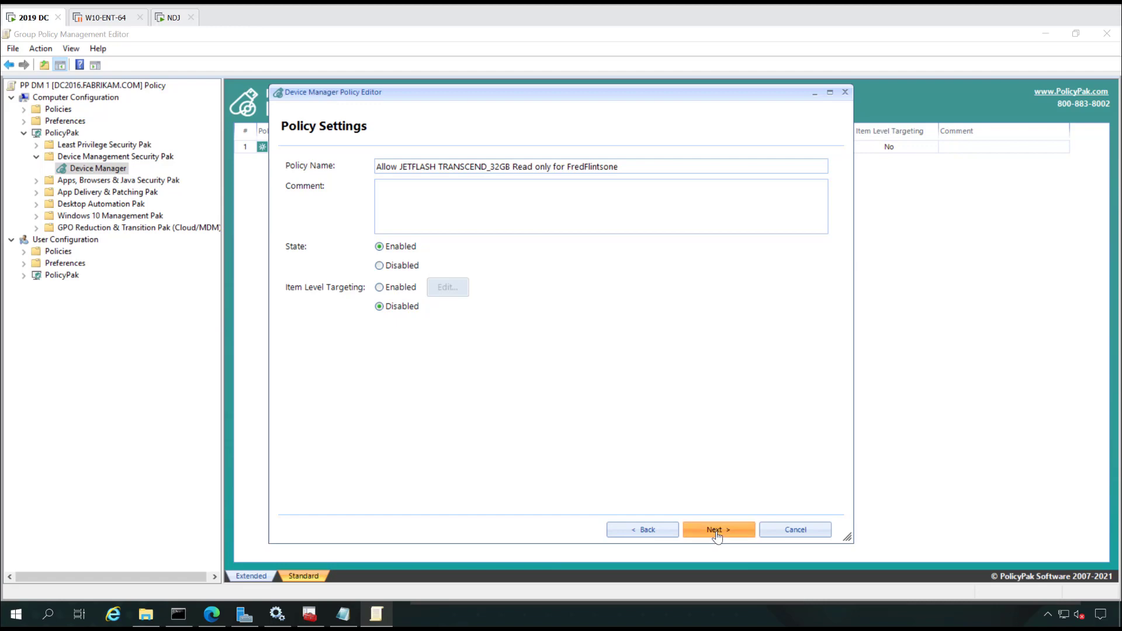
left_click(719, 530)
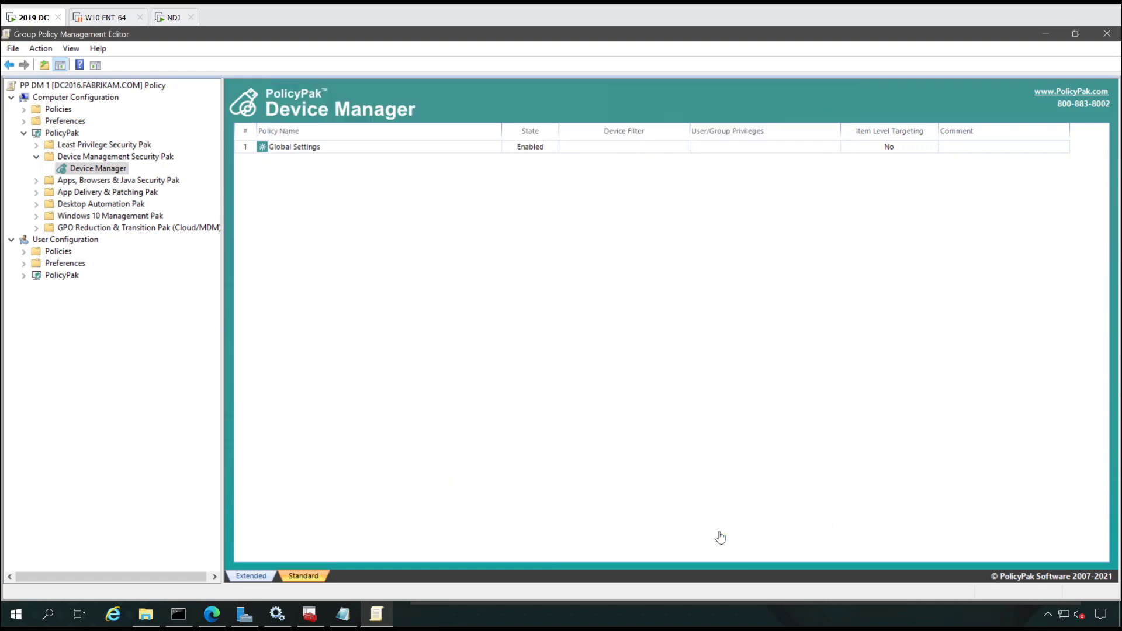
Step: Export the Device Manager policies as PPDM-EXPORT XML into a new Desktop folder EXP3
right_click(118, 172)
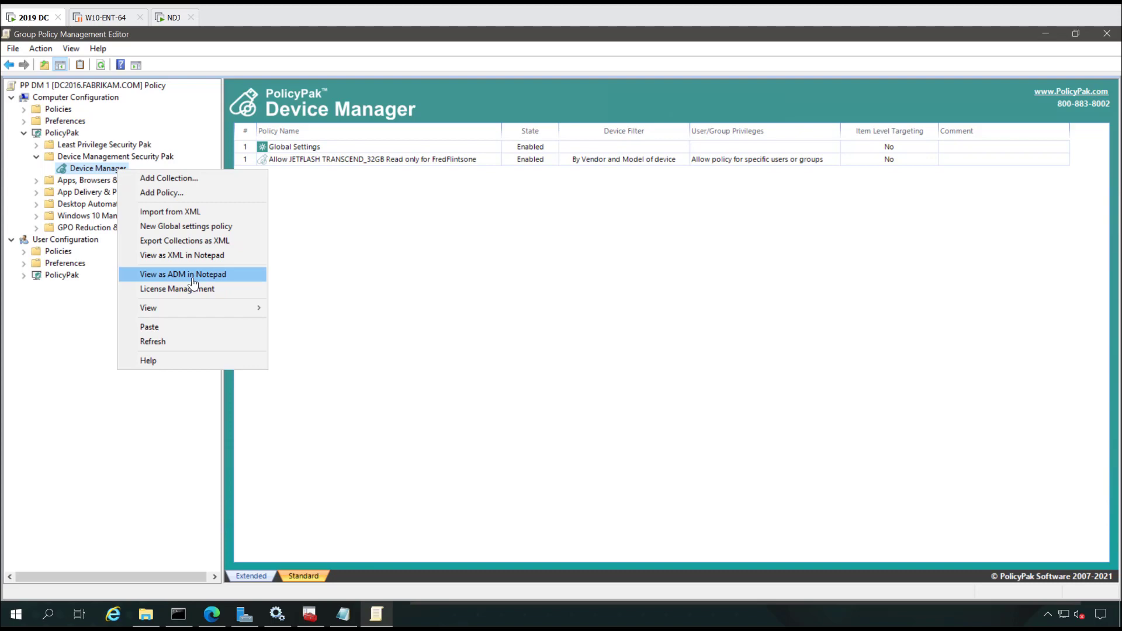
left_click(203, 246)
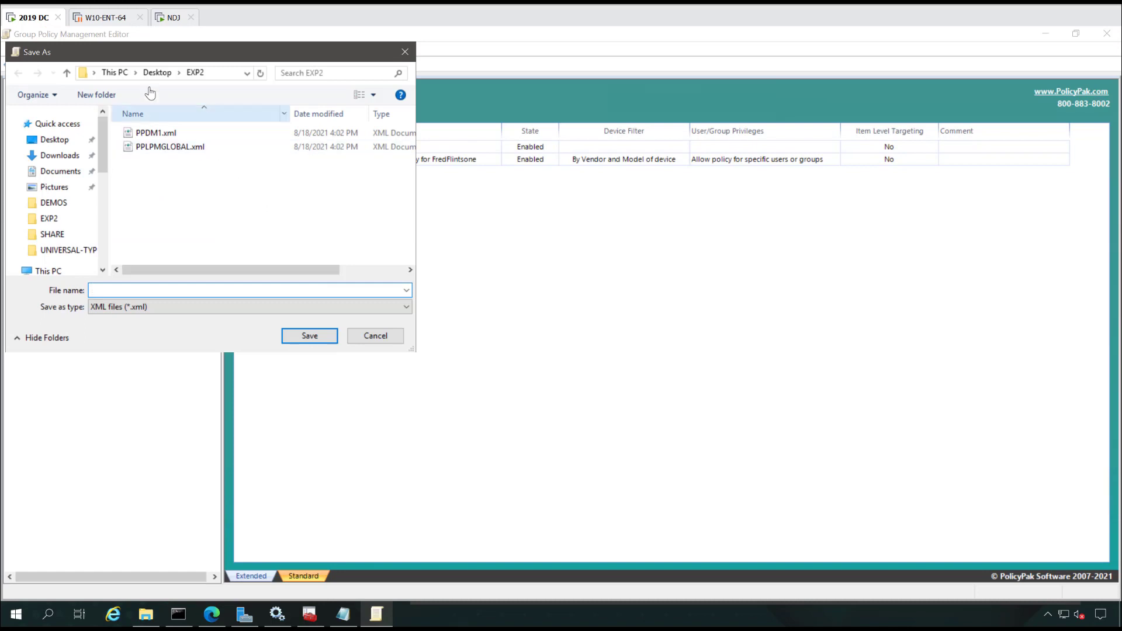
left_click(156, 73)
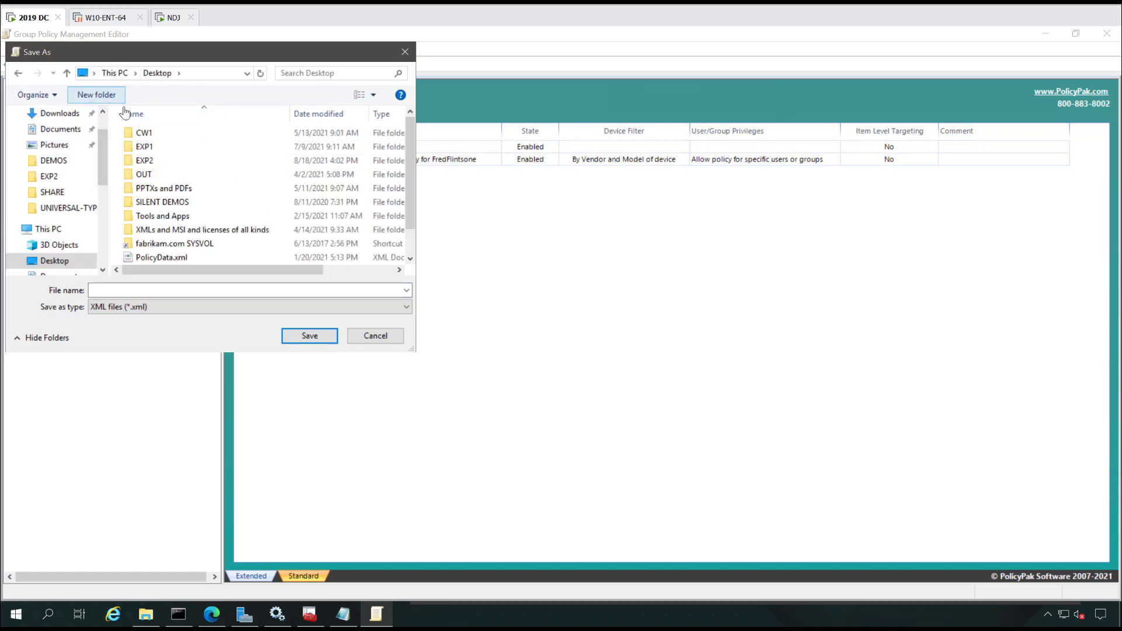
key("ctrl+shift+n")
type("EXP3")
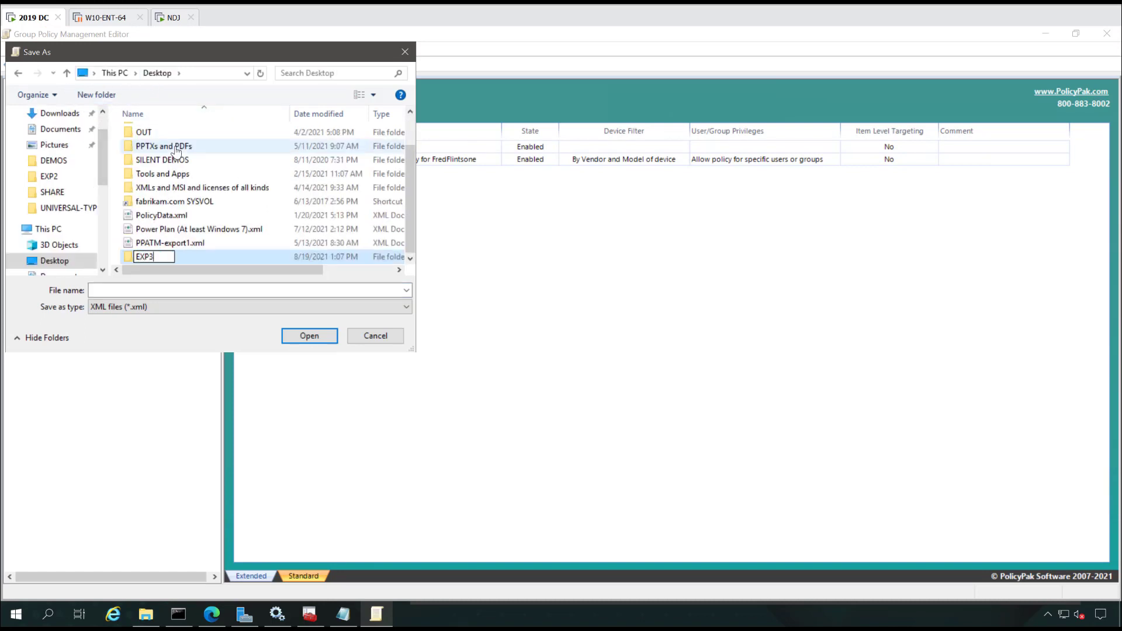
key("Return")
key("Return")
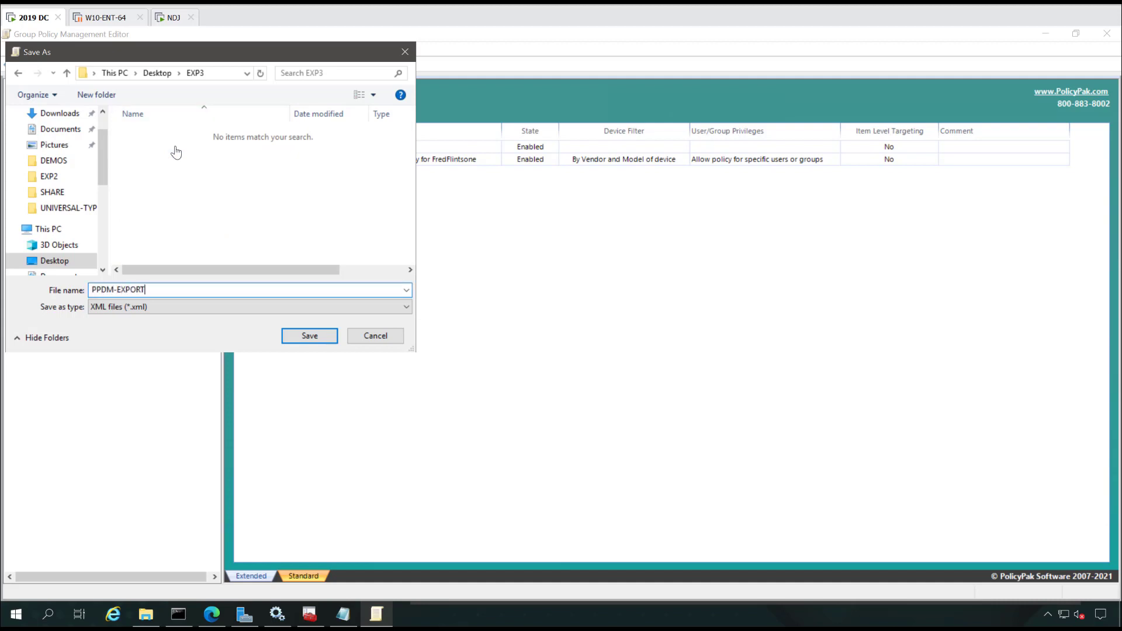
key("Return")
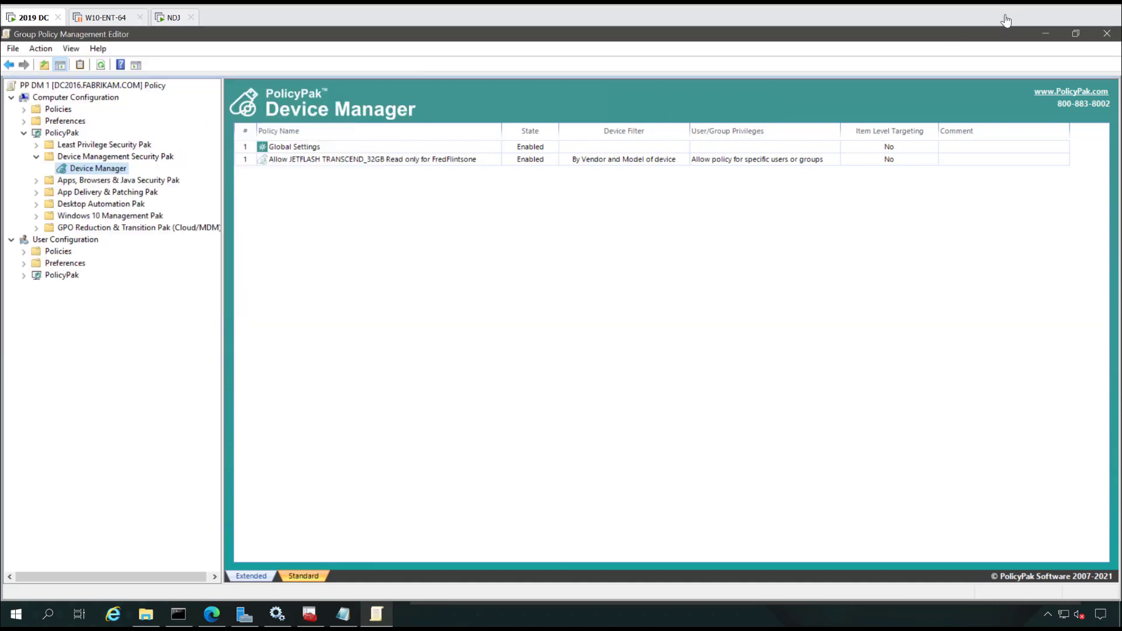
left_click(1046, 33)
Step: Launch PolicyPak Exporter Tool and add PPDM-EXPORT1.xml from EXP3 to a new MSI
left_click(16, 613)
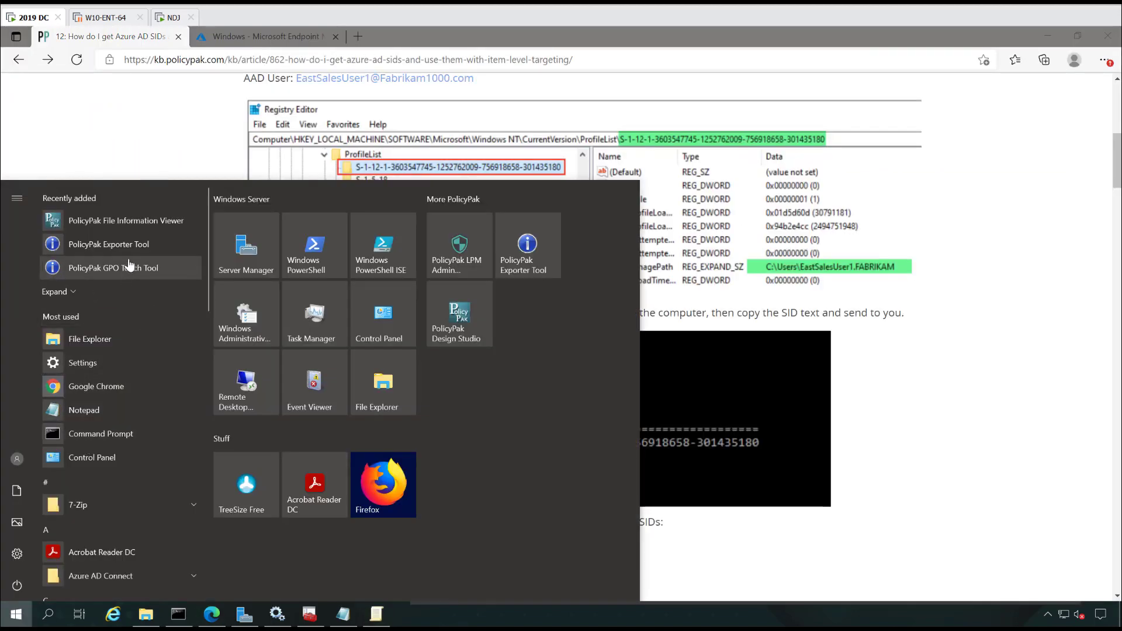
left_click(128, 253)
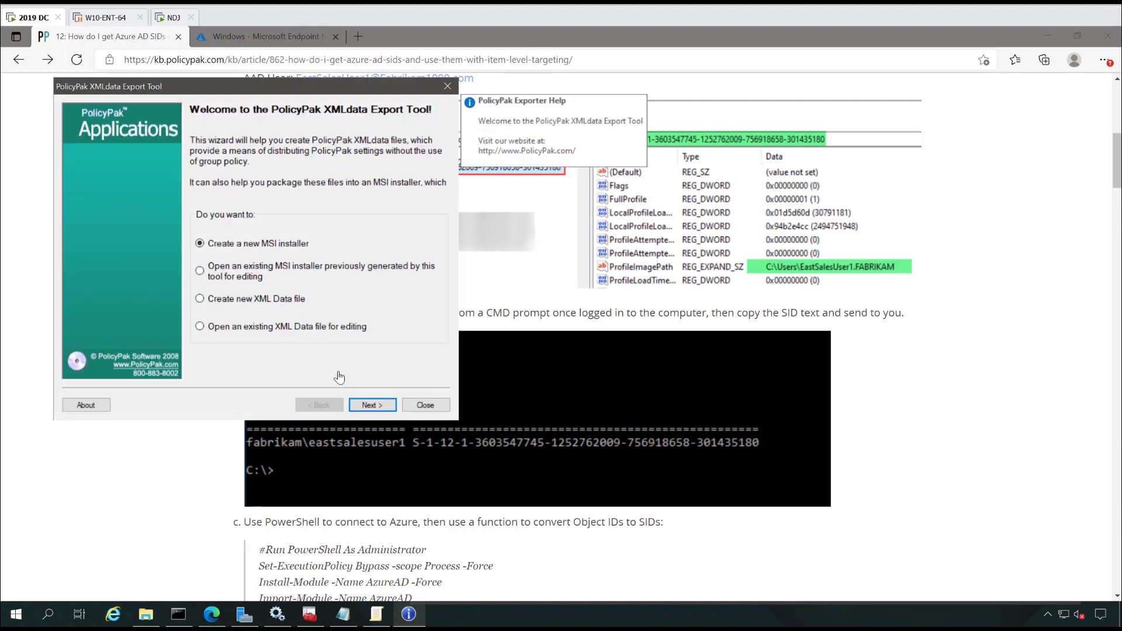
left_click(369, 404)
left_click(402, 373)
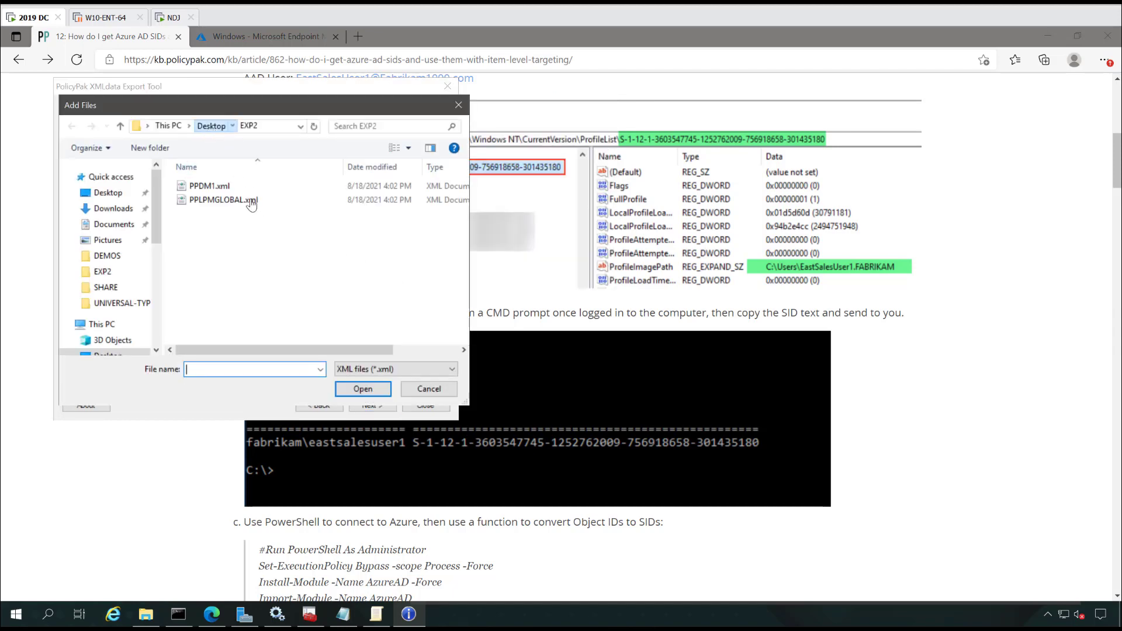
left_click(212, 126)
double_click(215, 228)
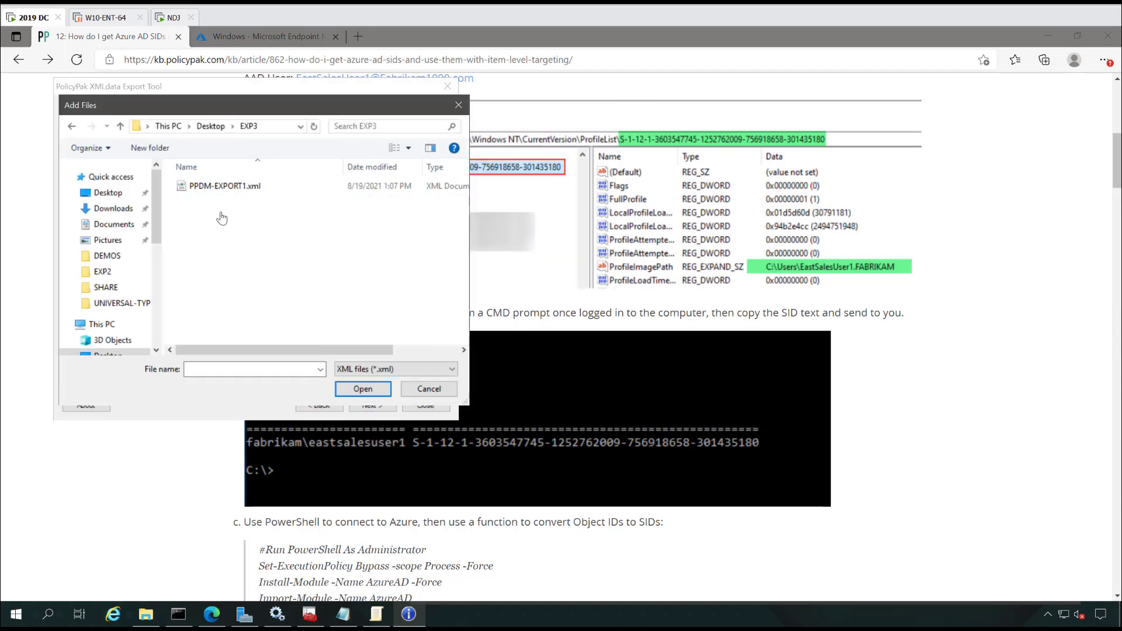
double_click(225, 187)
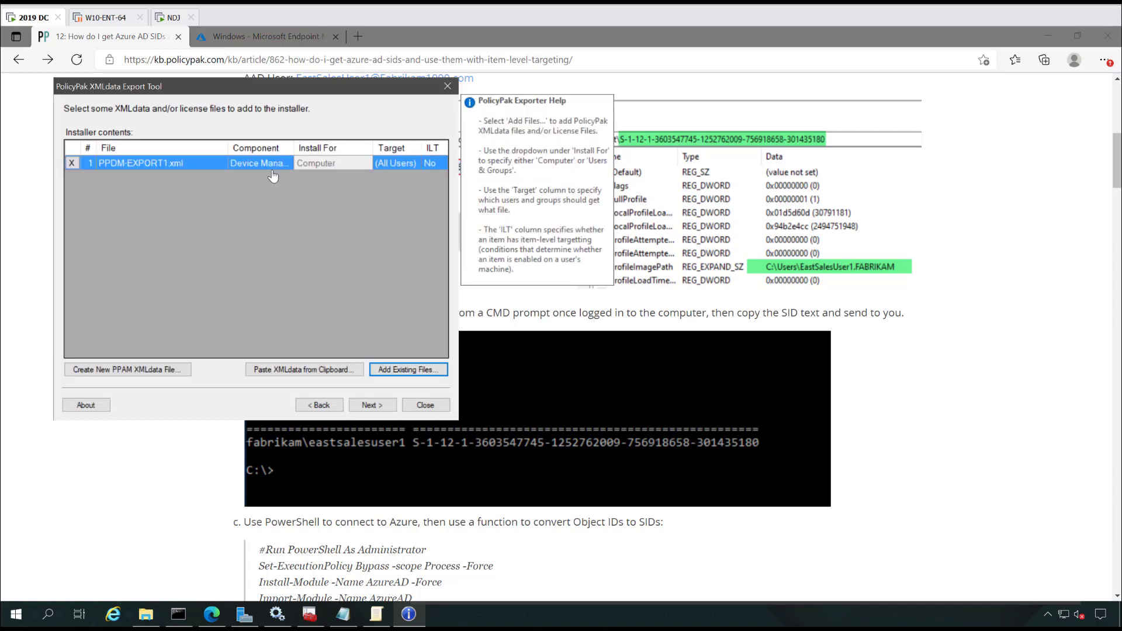
double_click(293, 149)
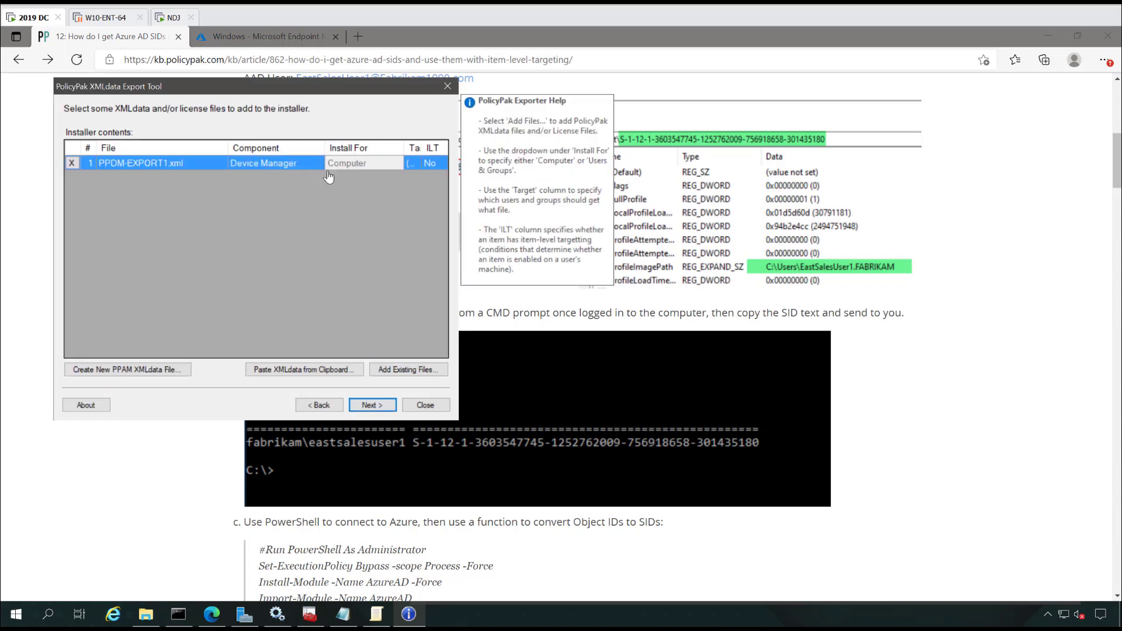
left_click_drag(325, 151, 308, 151)
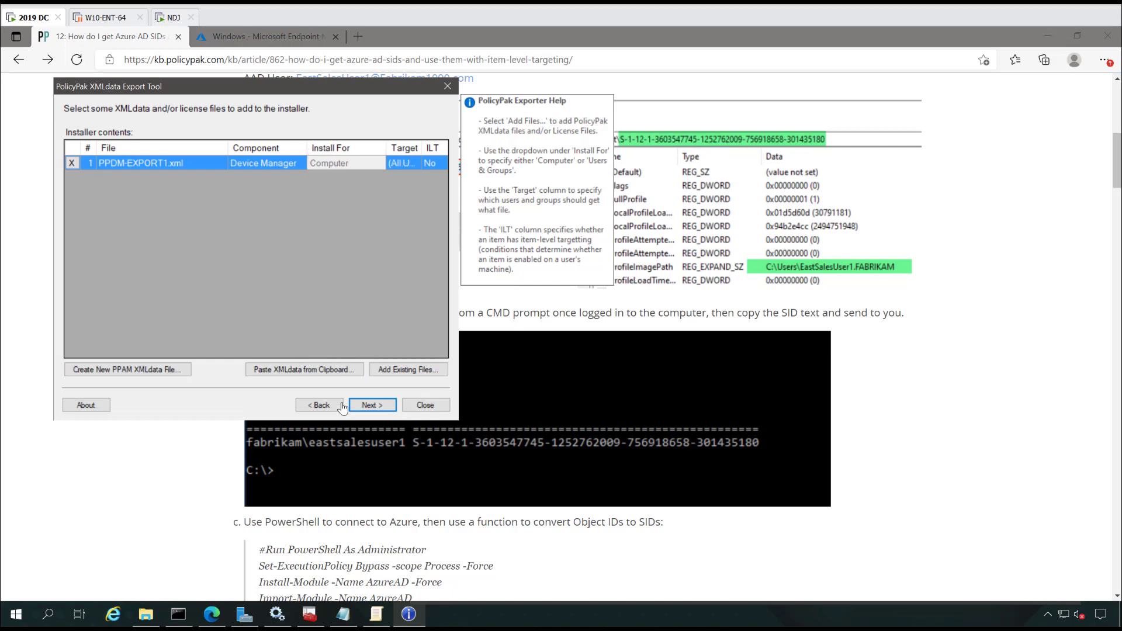
Step: Set product name PPDM123, save the MSI as PPDM123, and close the wizard
left_click(372, 405)
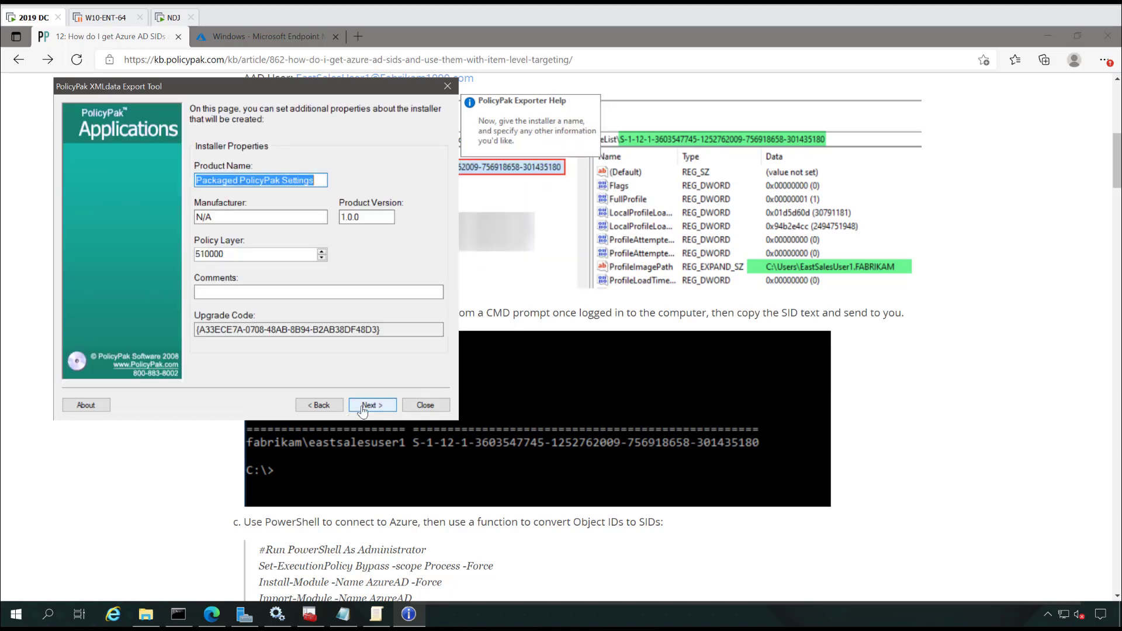
type("P")
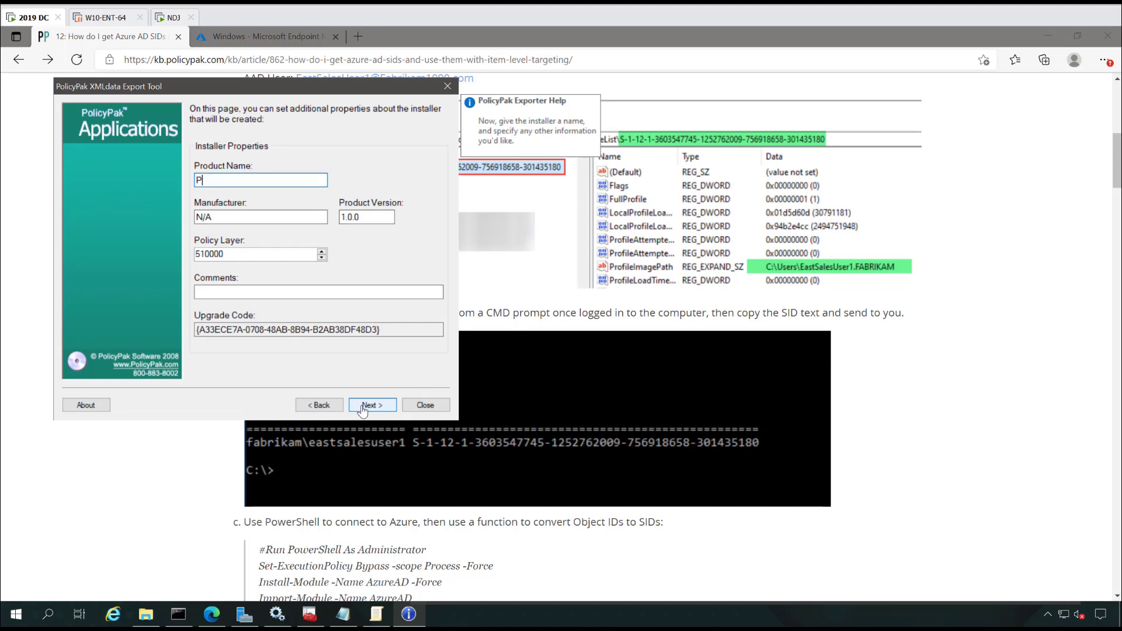
type("PDM123")
left_click(379, 406)
left_click(380, 406)
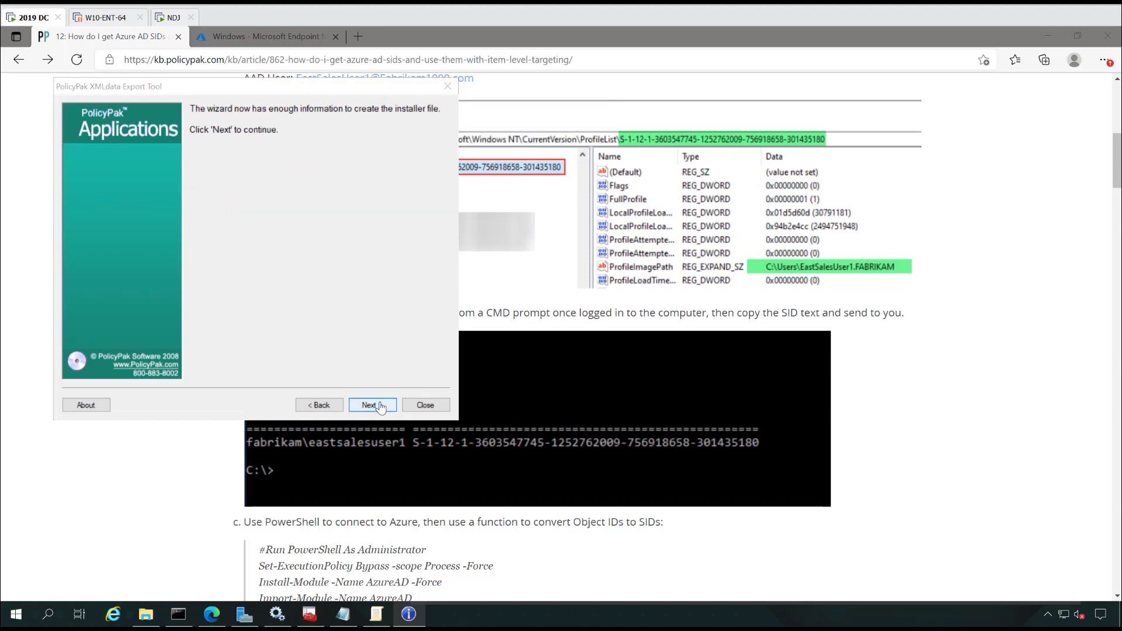
type("PPDM123")
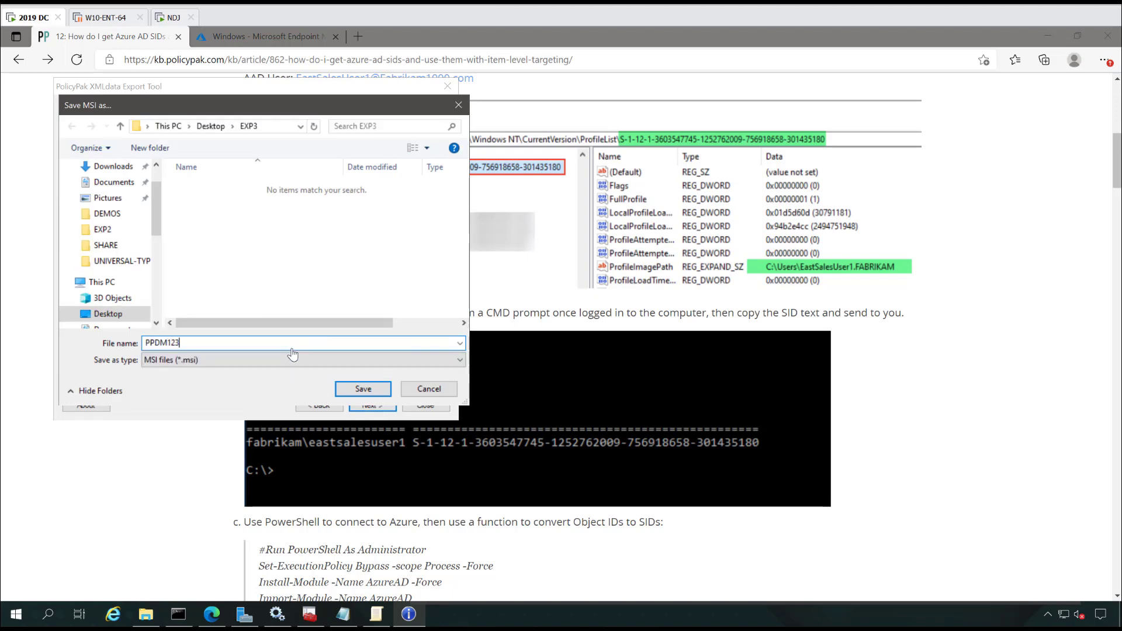
key("Return")
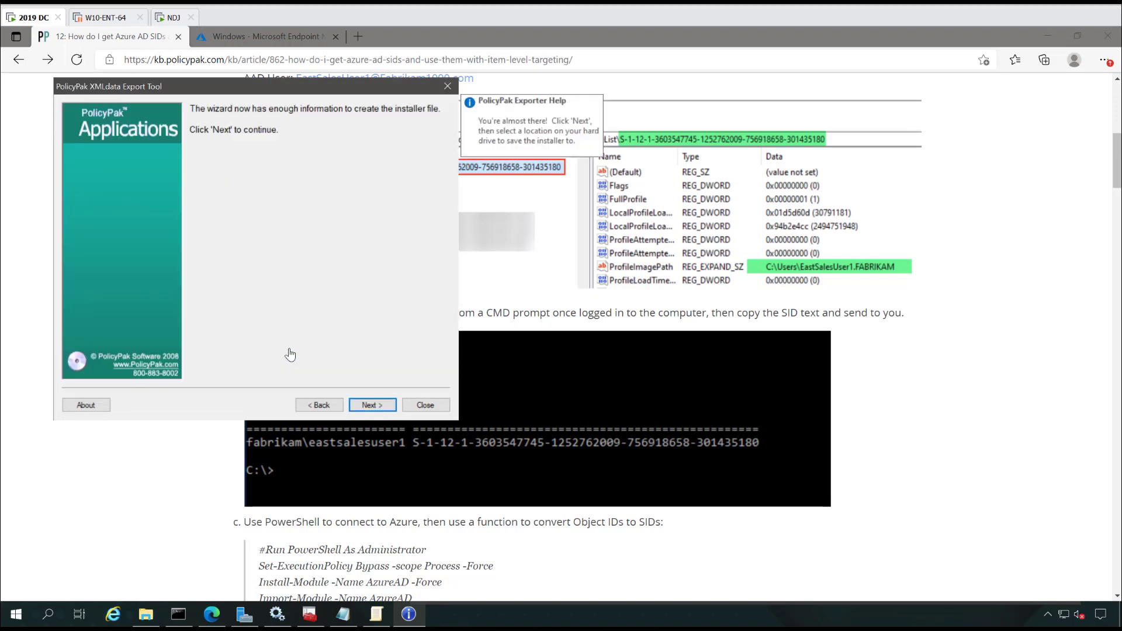
left_click(422, 414)
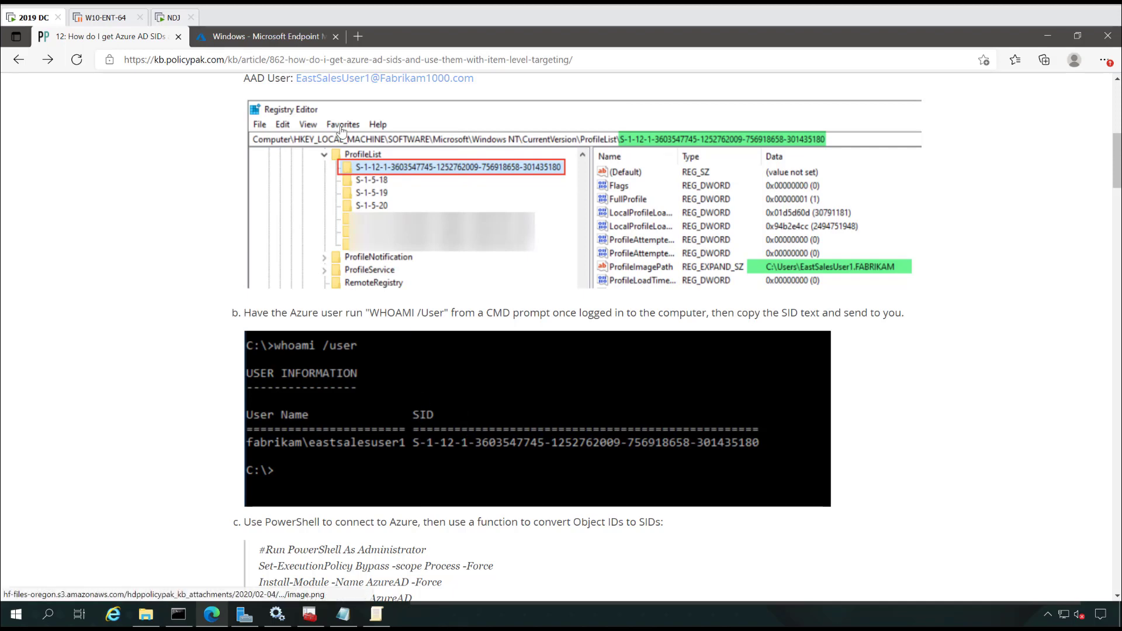
Step: Begin adding a new Windows app in Endpoint Manager and show the App type list
left_click(275, 41)
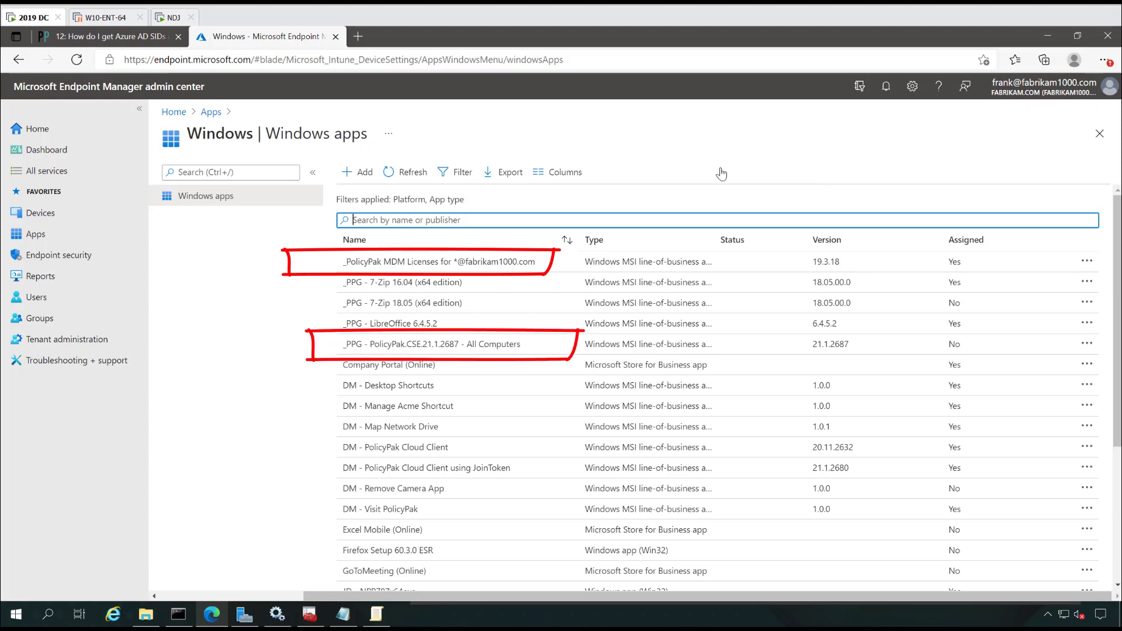
left_click(361, 173)
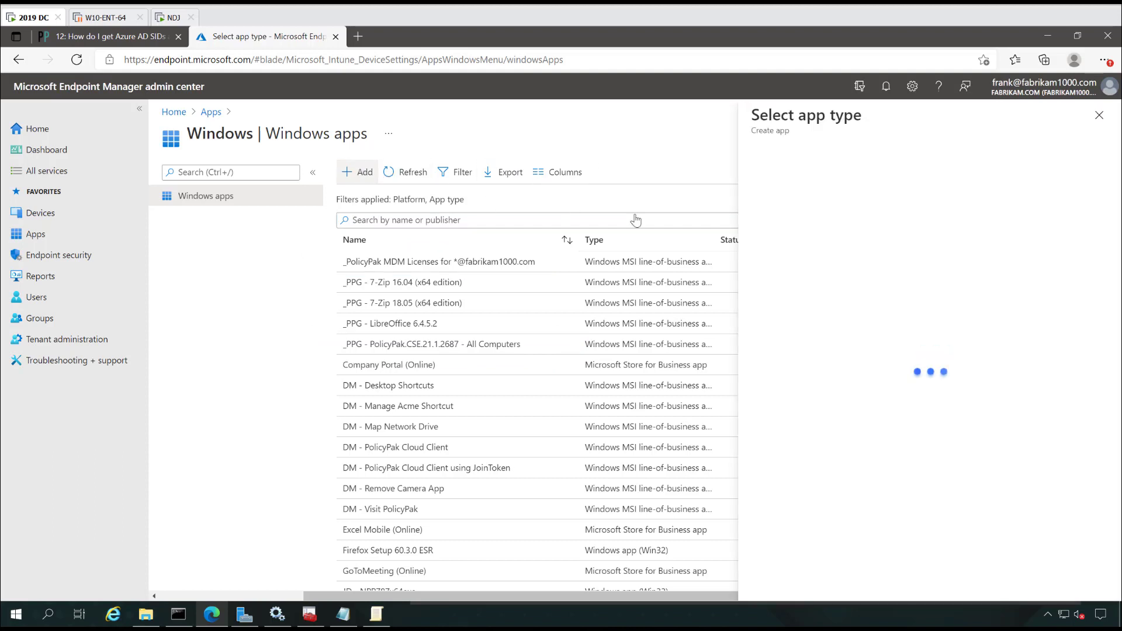
left_click(998, 179)
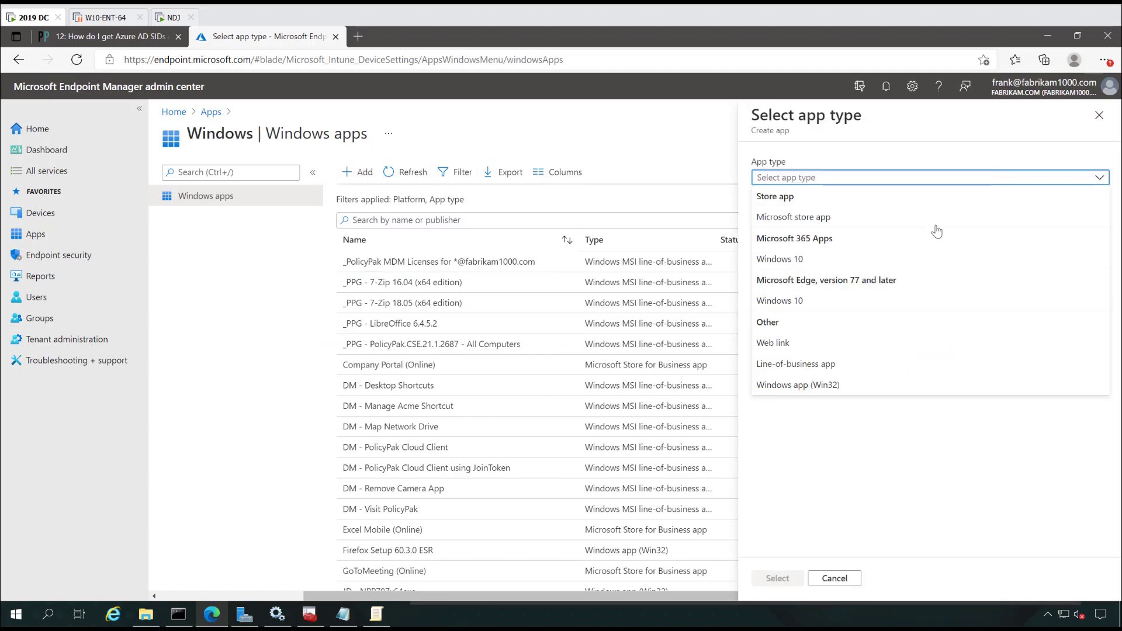
Step: Create a line-of-business app using PPDM123.msi from Desktop\EXP3 as its package file
left_click(841, 366)
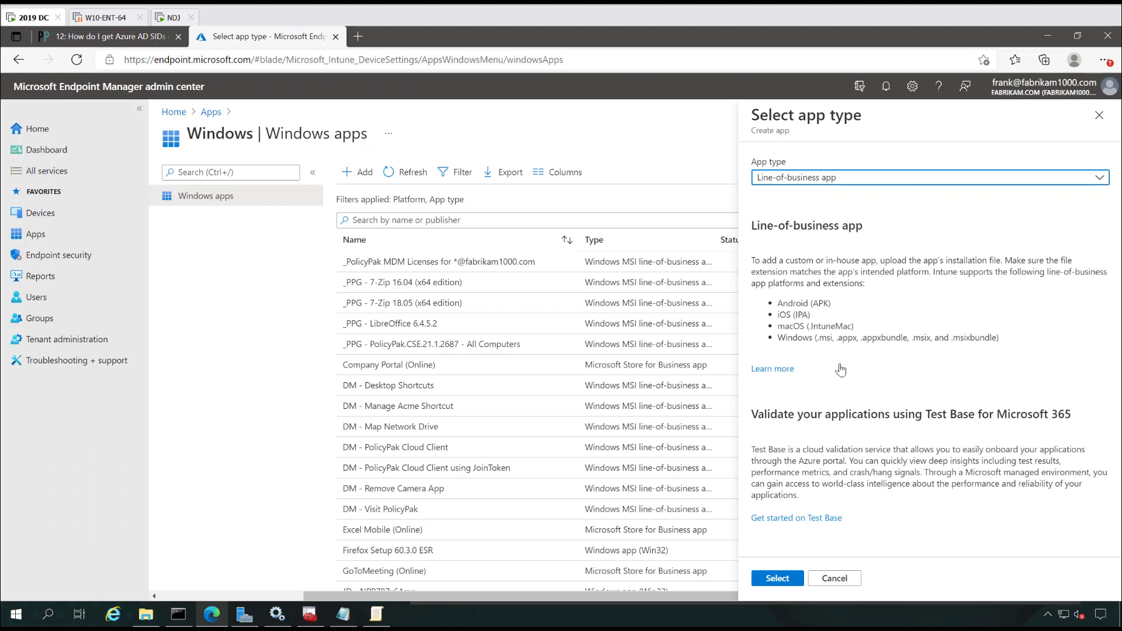
left_click(778, 582)
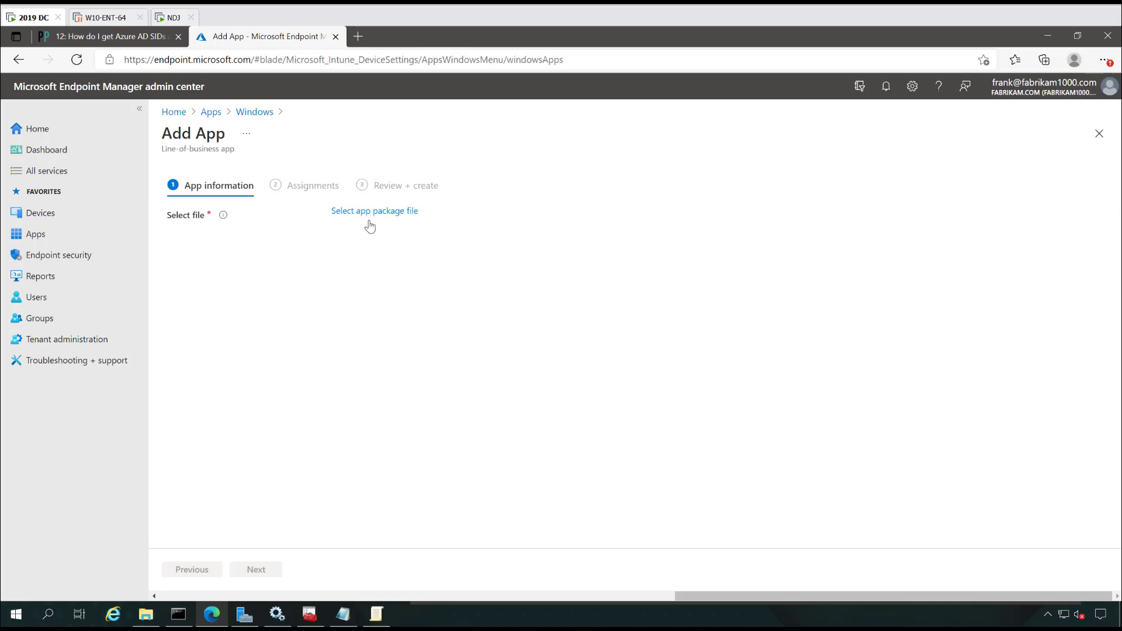
left_click(371, 214)
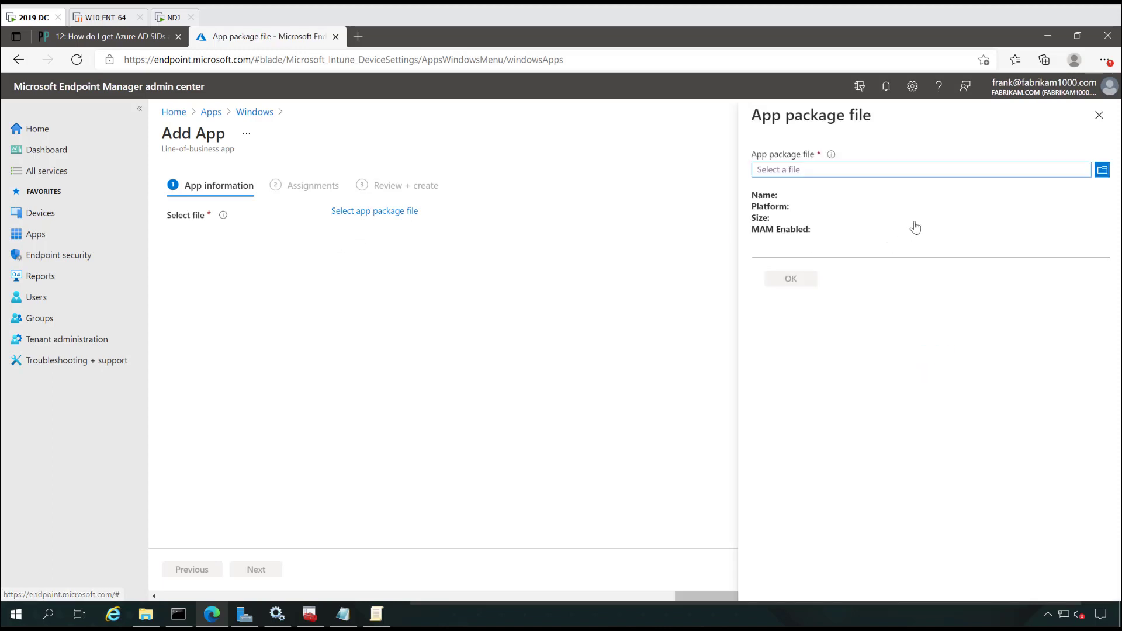
left_click(1103, 170)
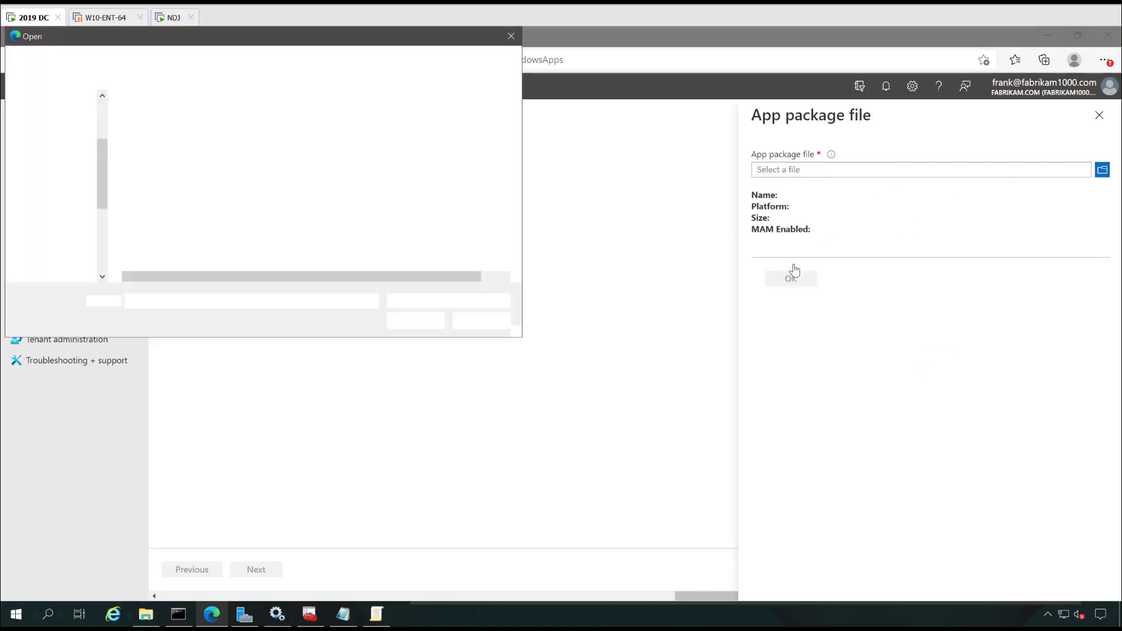
left_click(70, 182)
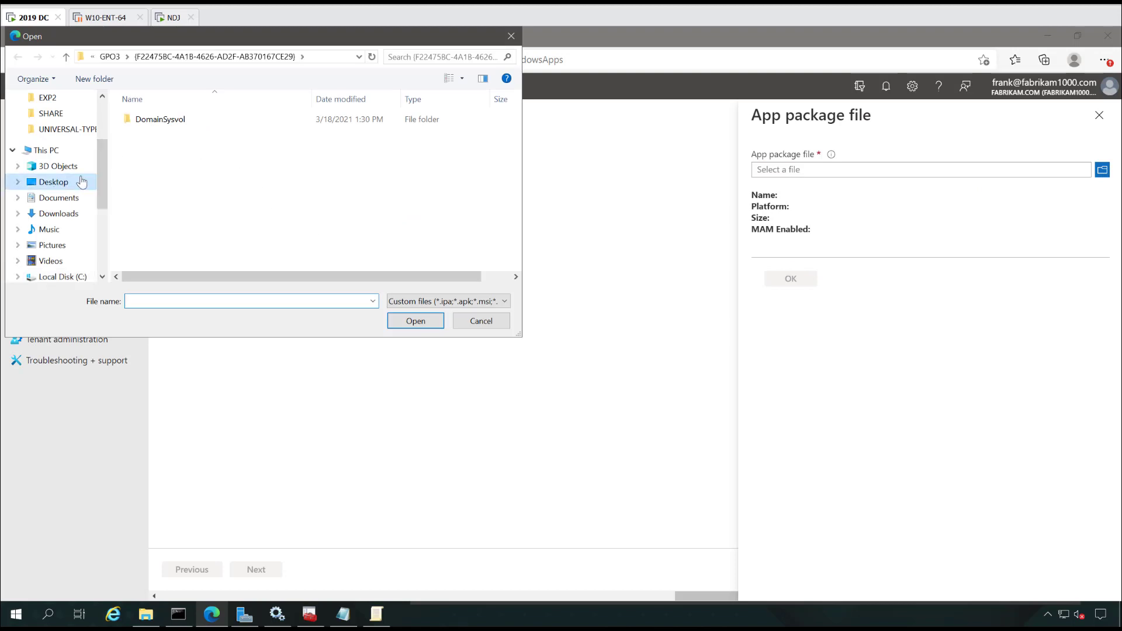
double_click(169, 159)
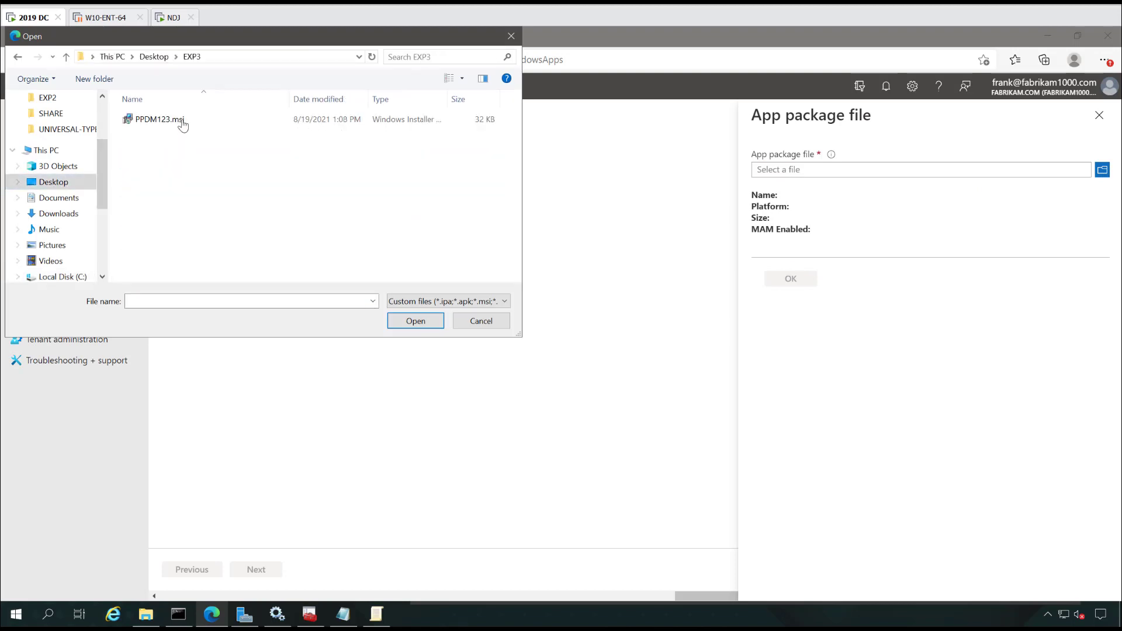
double_click(181, 118)
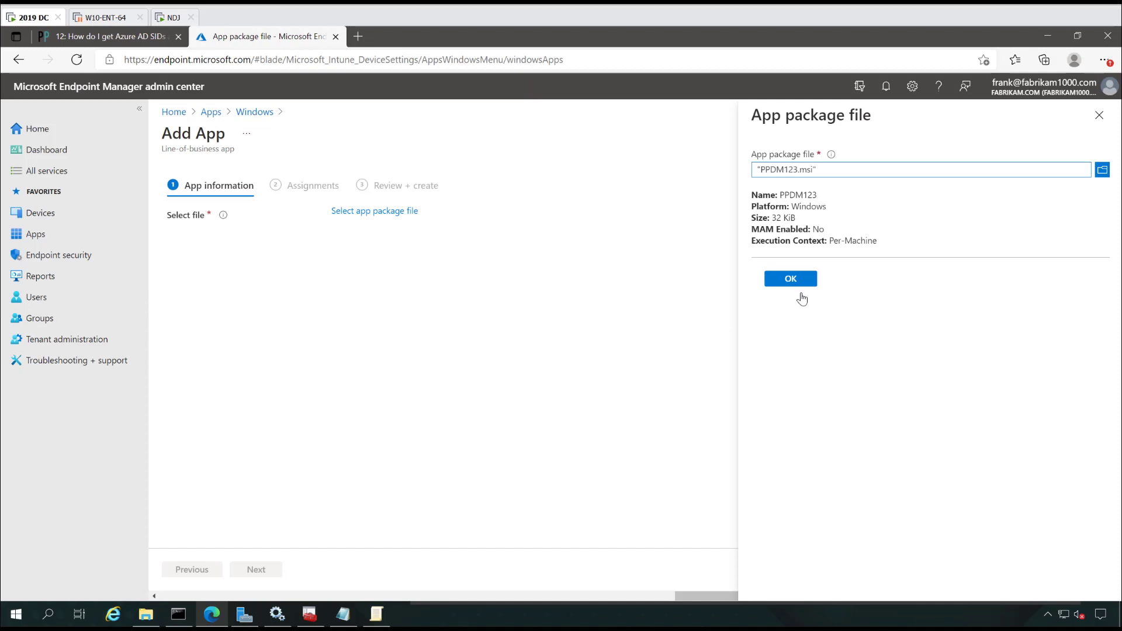
left_click(800, 280)
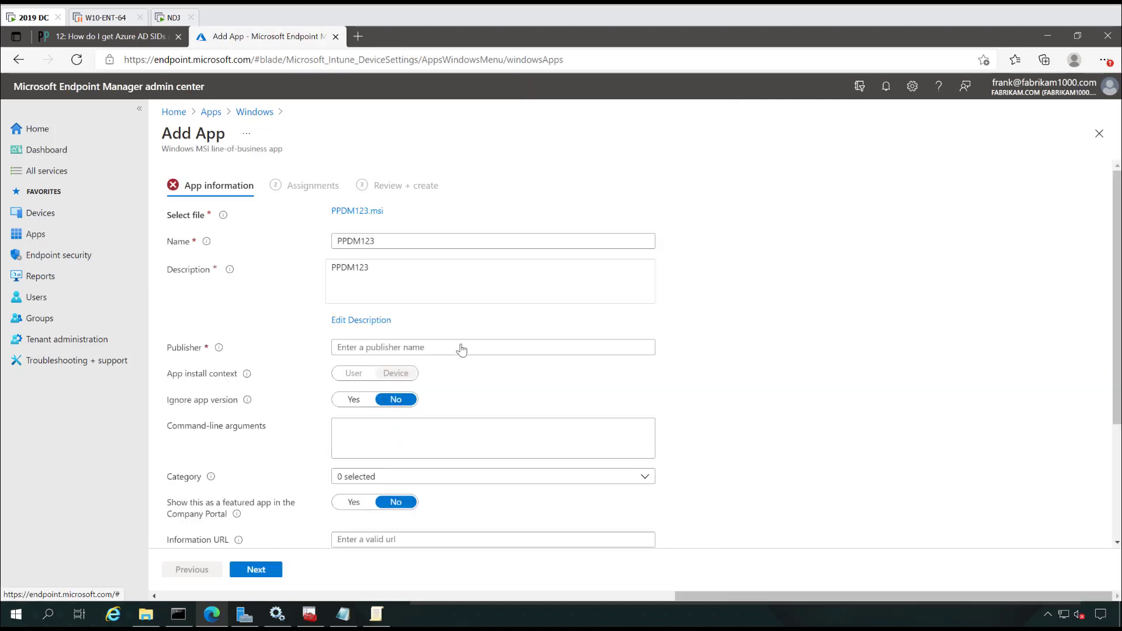
Step: Fill in PP Company1 as the app's publisher and continue to Assignments
scroll(408, 351, "down", 3)
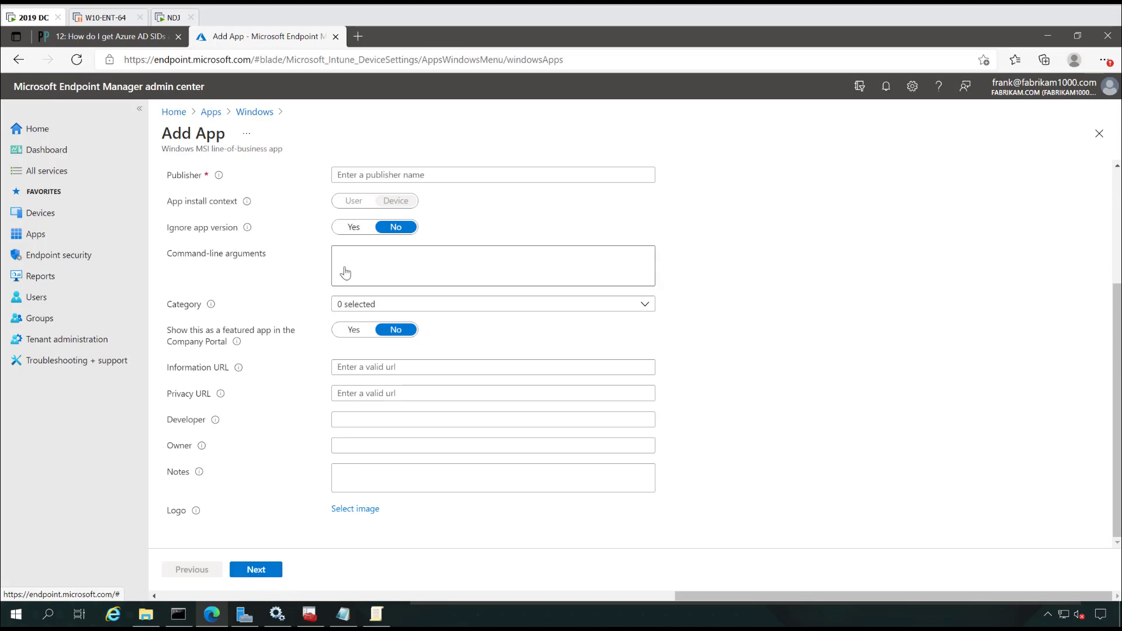
scroll(316, 398, "up", 2)
scroll(315, 400, "down", 2)
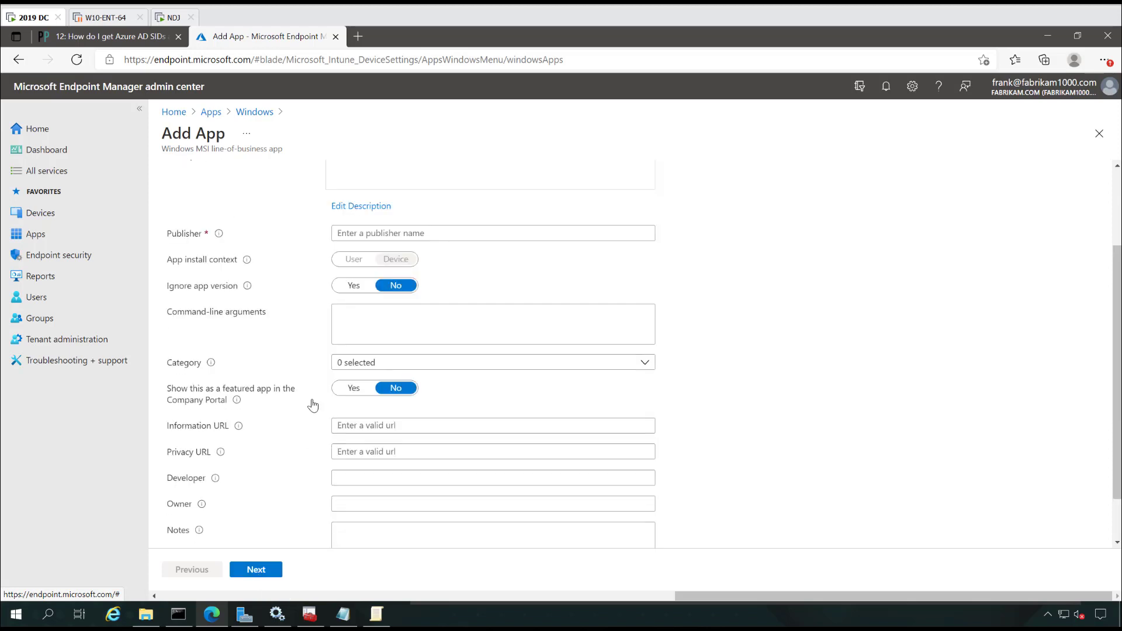
left_click(265, 571)
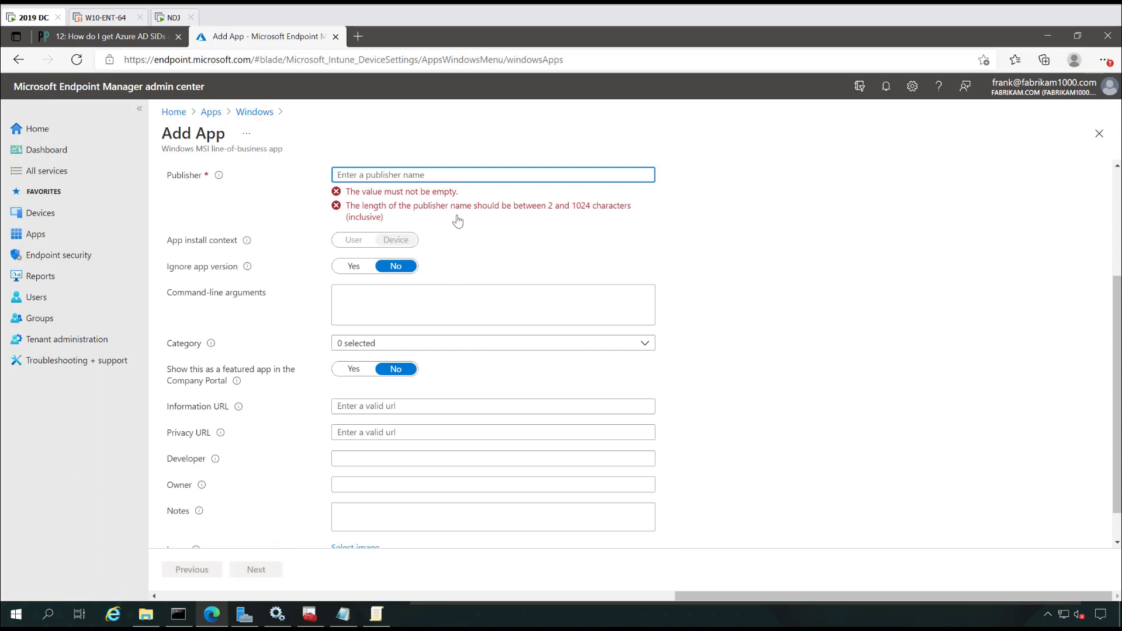
type("PP Company1")
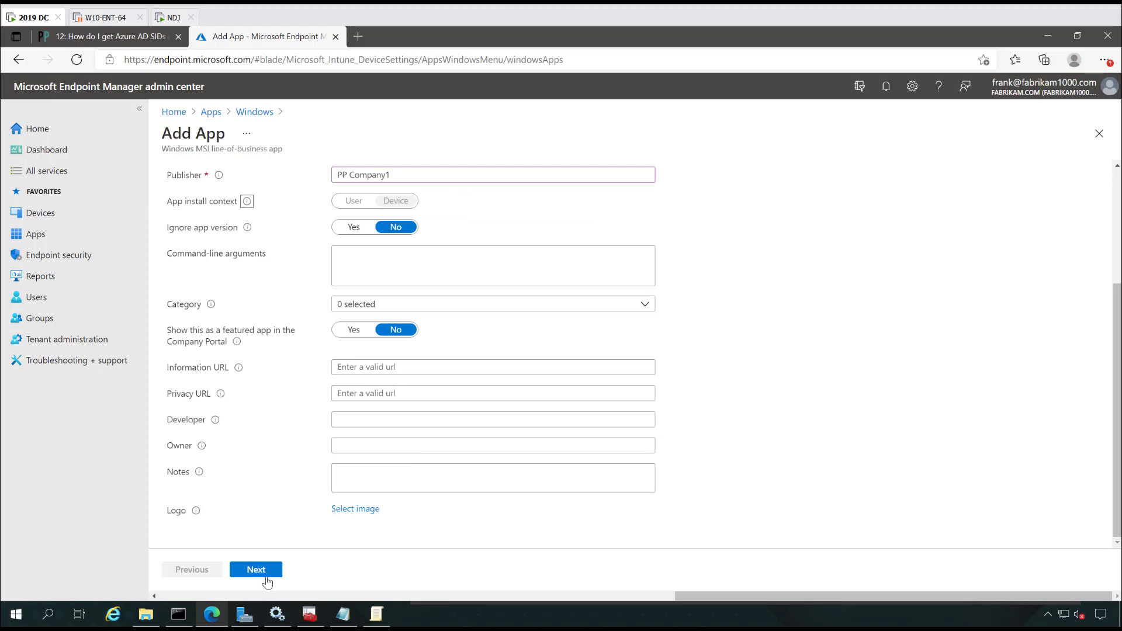
left_click(265, 576)
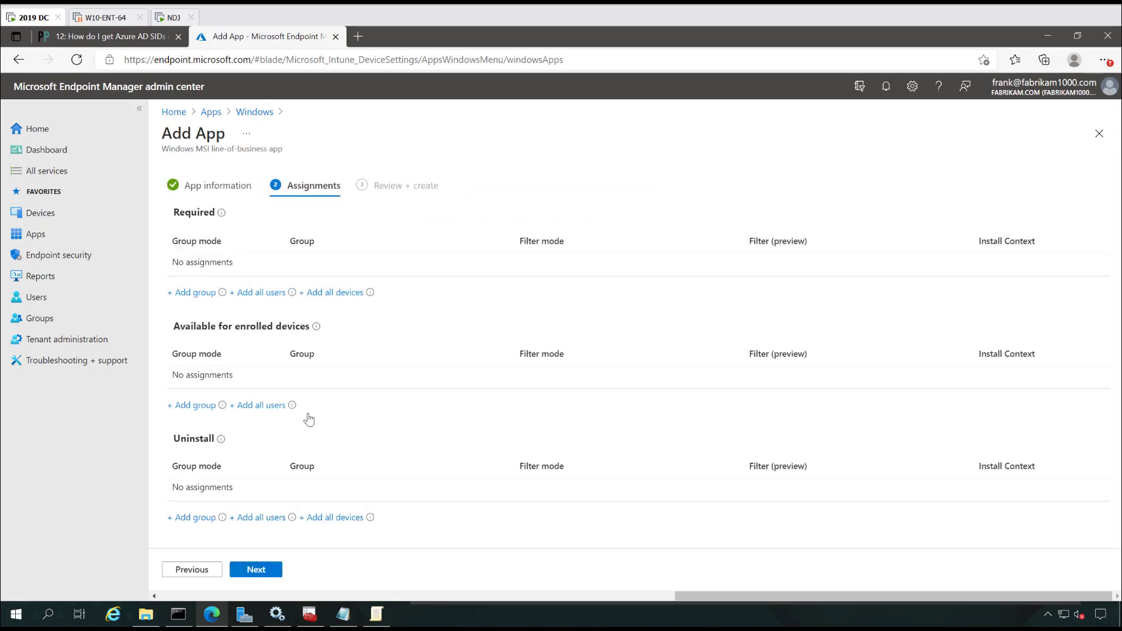
Step: Make PPDM123 required for all devices and create the app
left_click(343, 293)
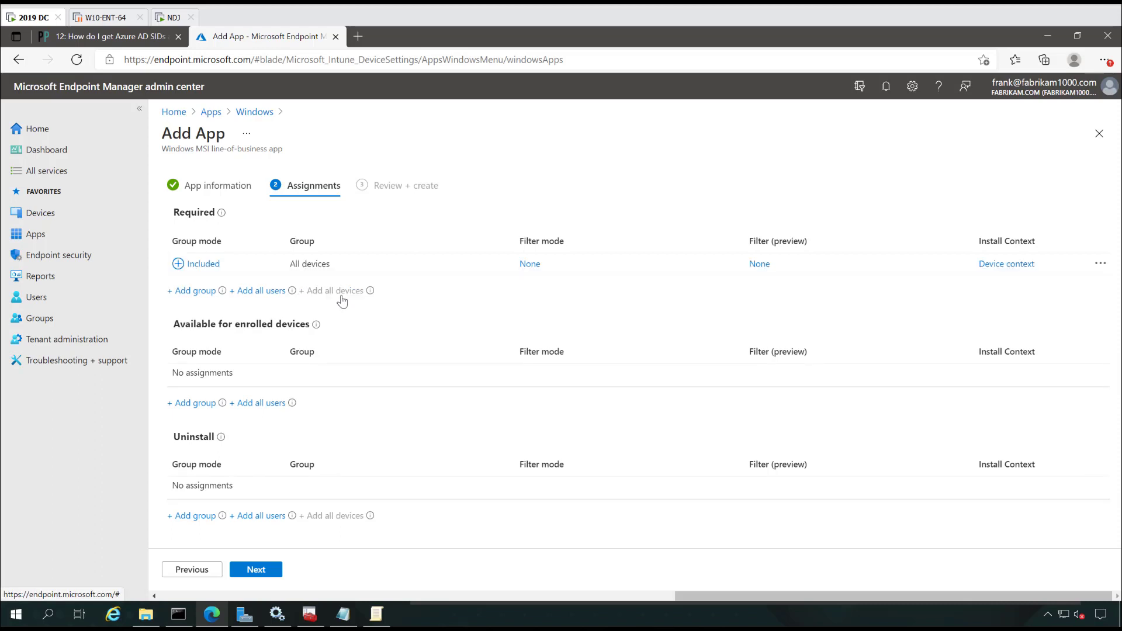
left_click(256, 570)
left_click(261, 578)
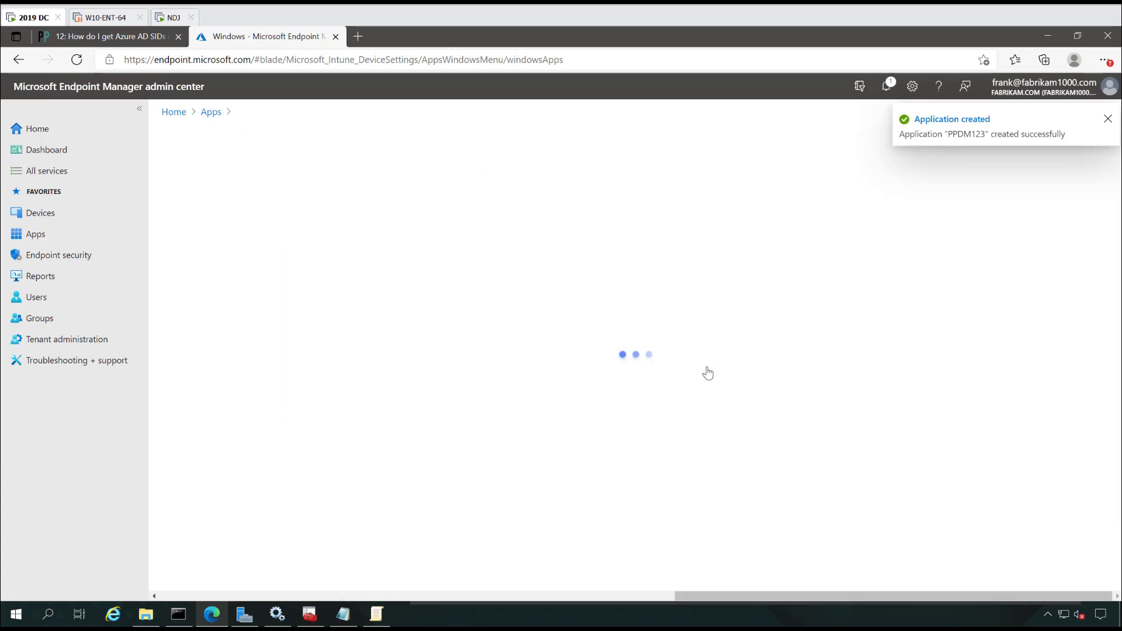
Step: Return to the Windows apps list, then switch to the NDJ client machine
left_click(211, 113)
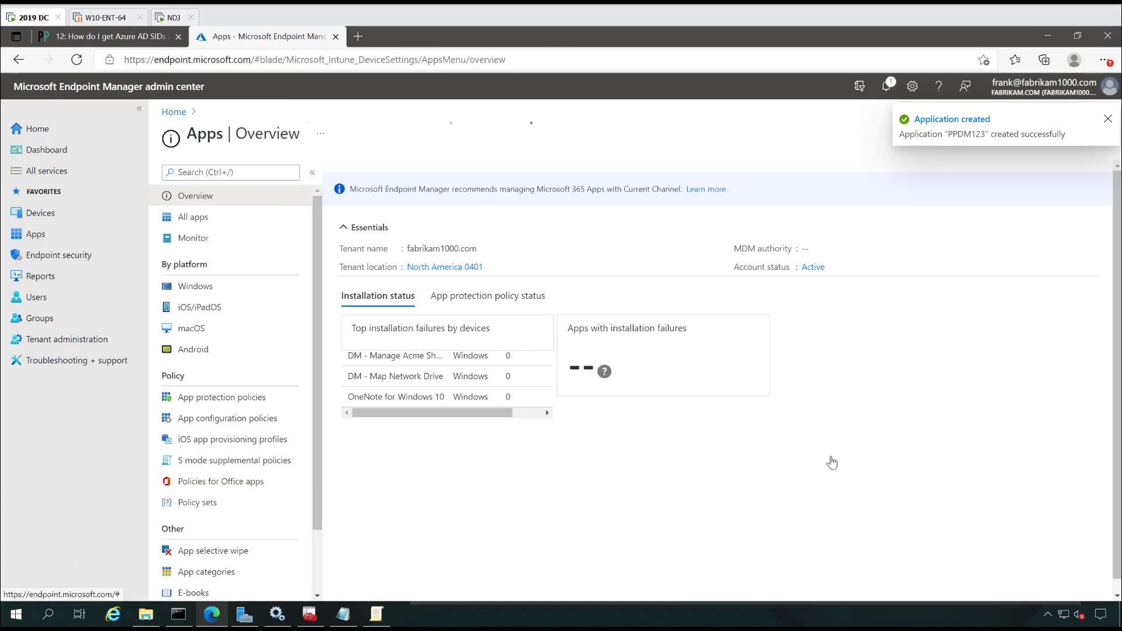
left_click(199, 287)
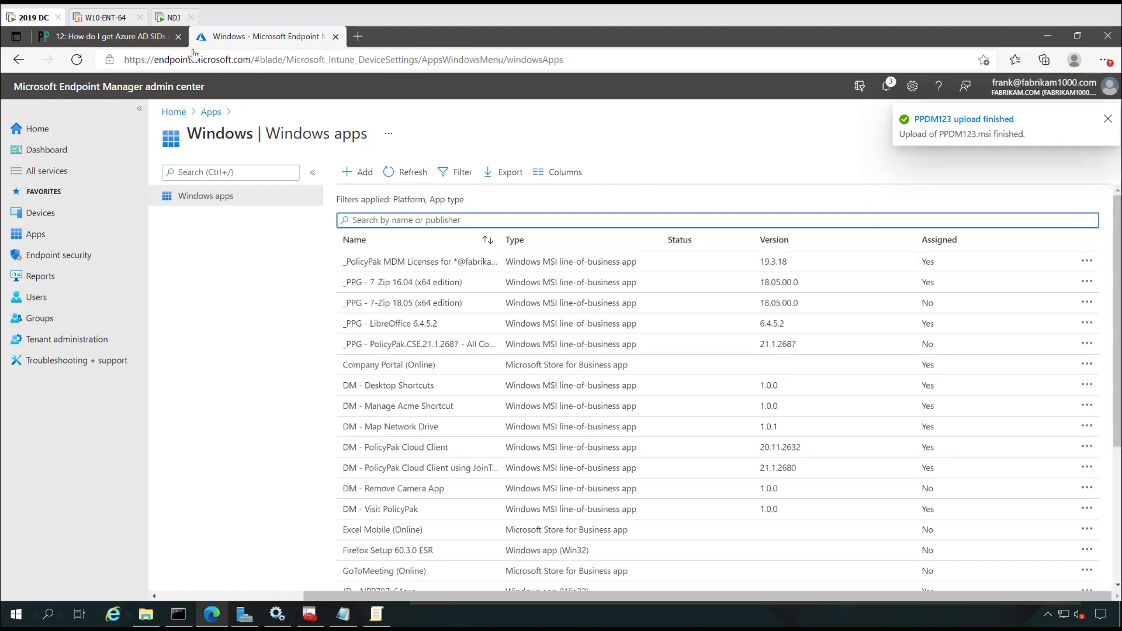
left_click(174, 17)
Step: Sync the NDJ client through its Fabrikam.com work account, then close Settings
left_click(528, 162)
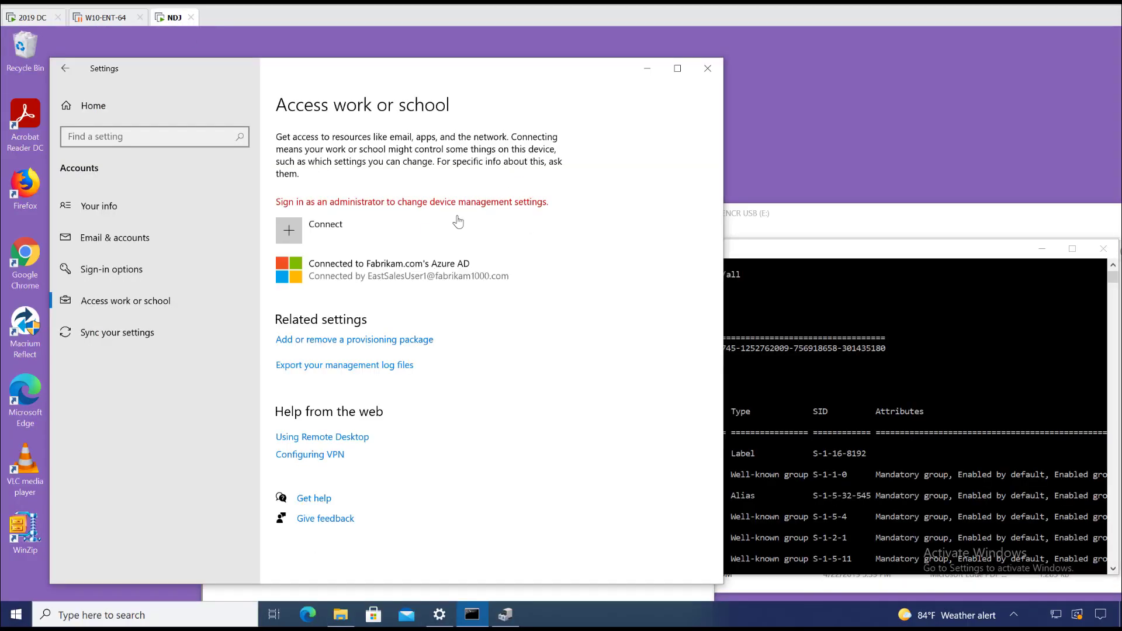
left_click(377, 270)
left_click(480, 332)
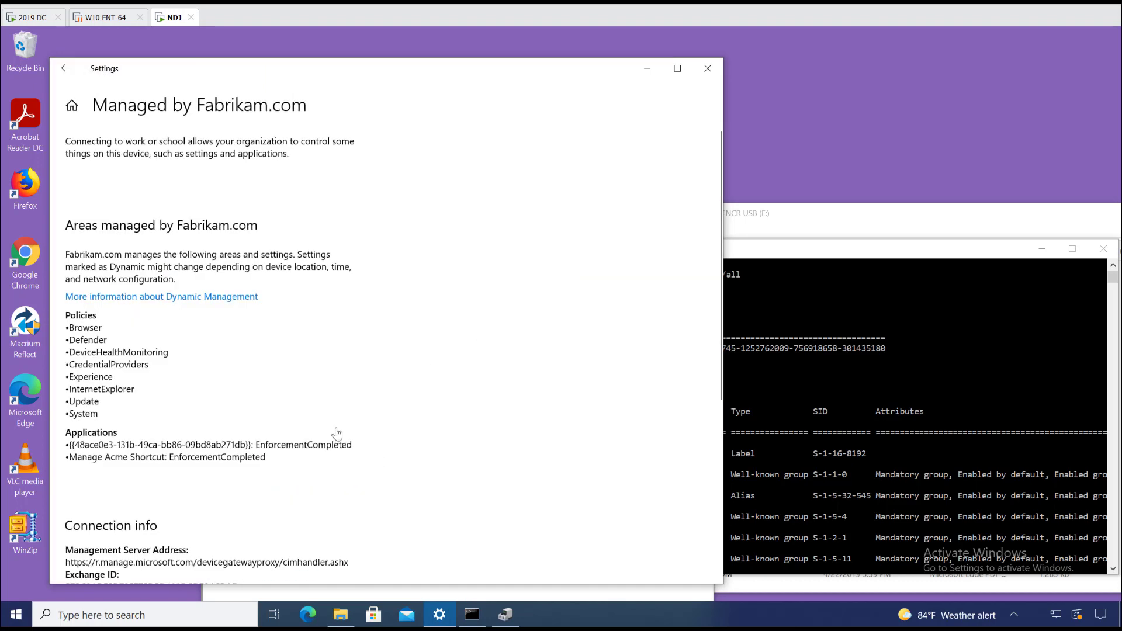
scroll(316, 462, "down", 5)
left_click(109, 425)
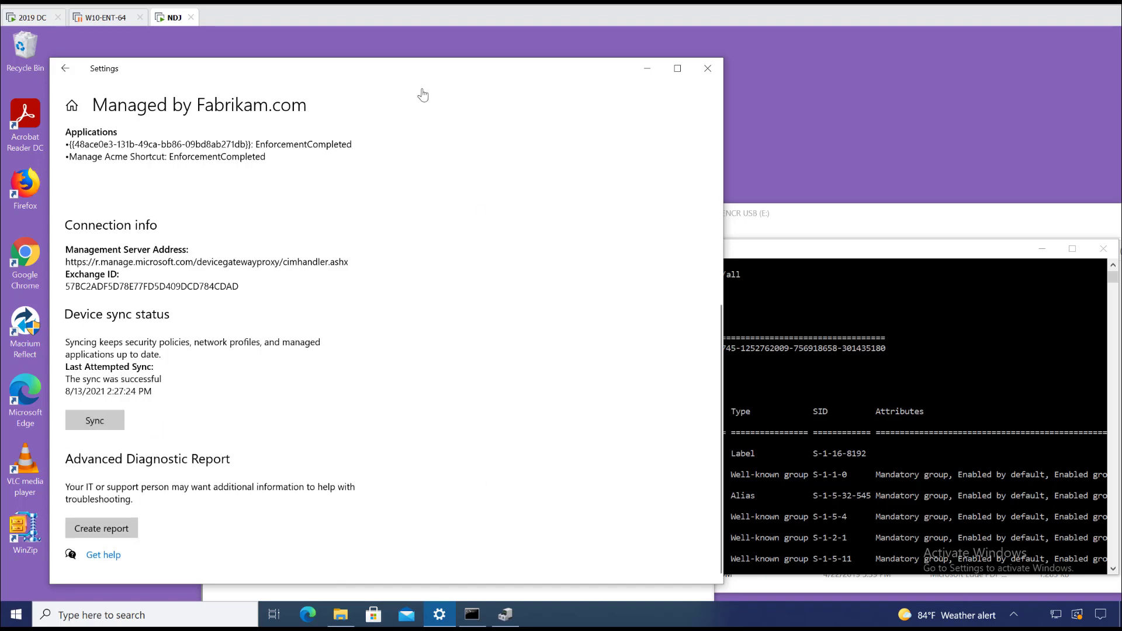
left_click_drag(434, 69, 585, 61)
scroll(564, 257, "up", 5)
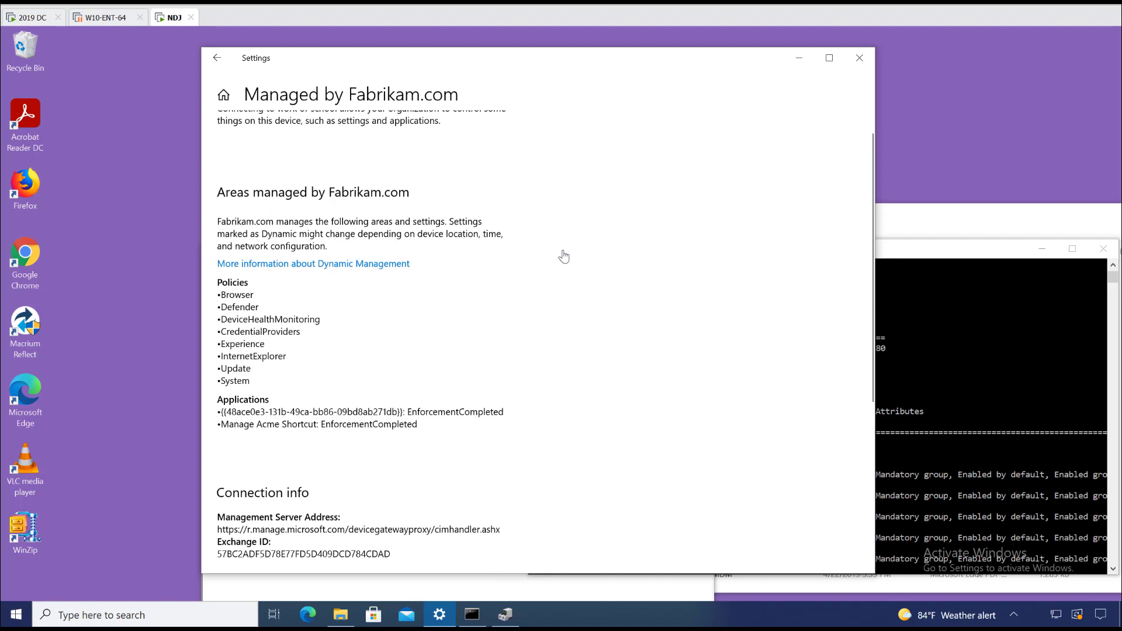
left_click(859, 68)
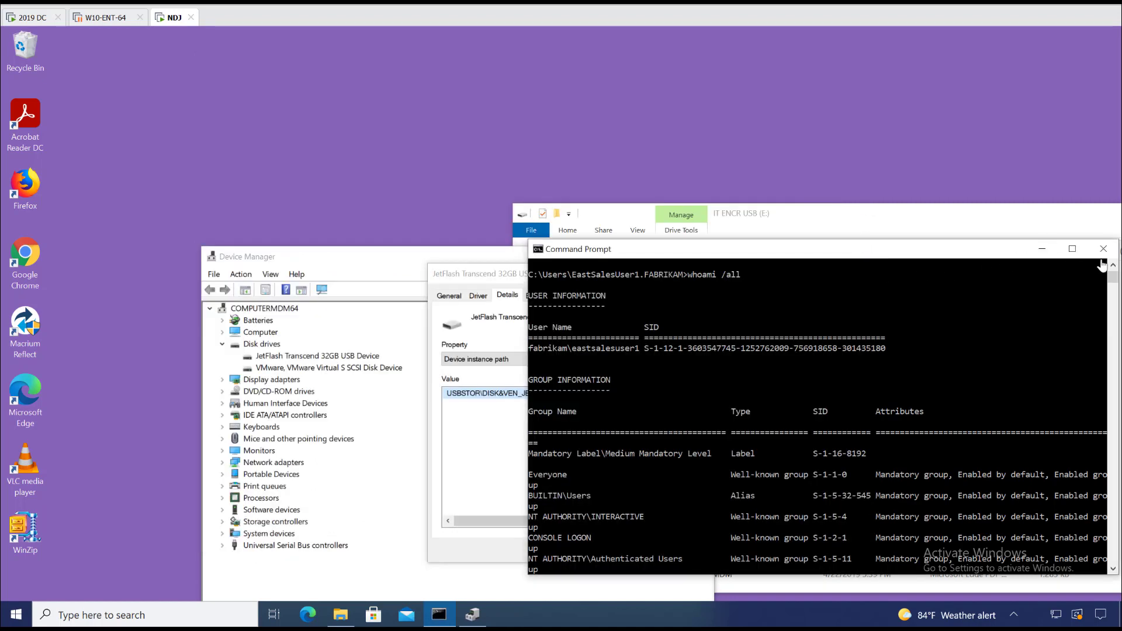
Step: Close Command Prompt, Device Manager and Explorer, then dismiss the FLASH Drive 3S_USB20 block notice
left_click(1103, 249)
left_click(685, 272)
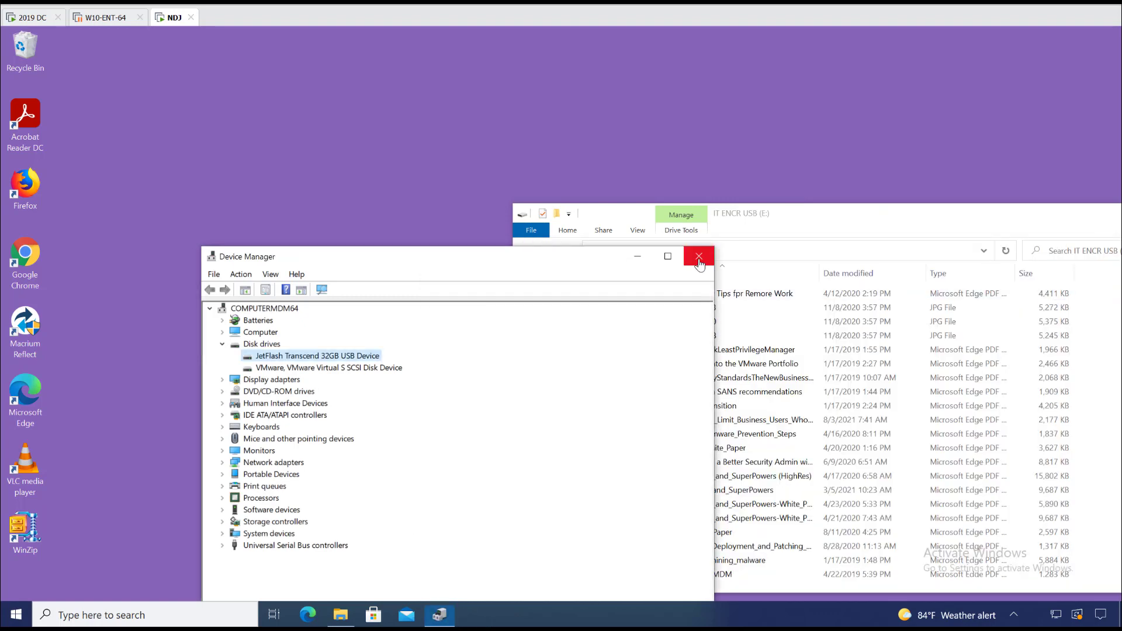
left_click(698, 257)
left_click_drag(862, 208, 797, 188)
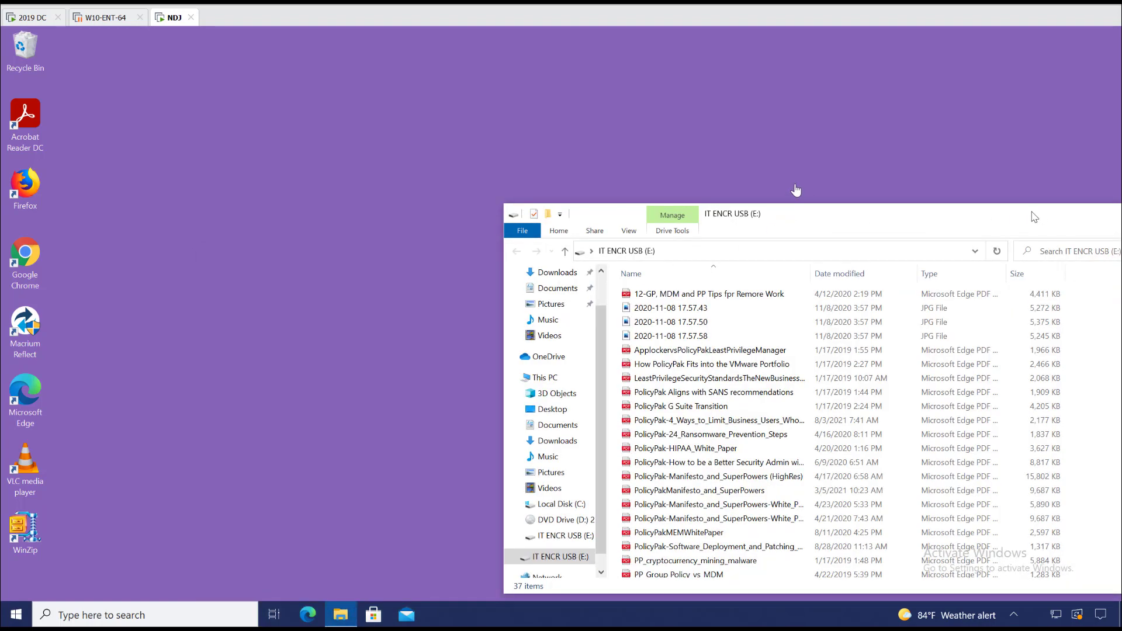
left_click(994, 186)
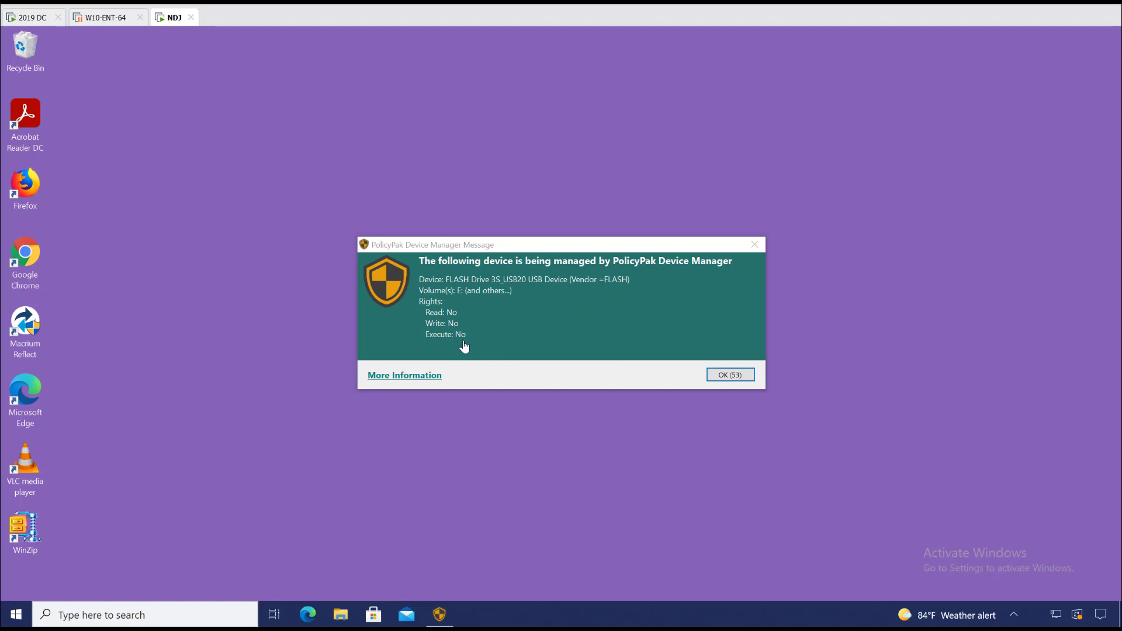
left_click(425, 377)
left_click(727, 480)
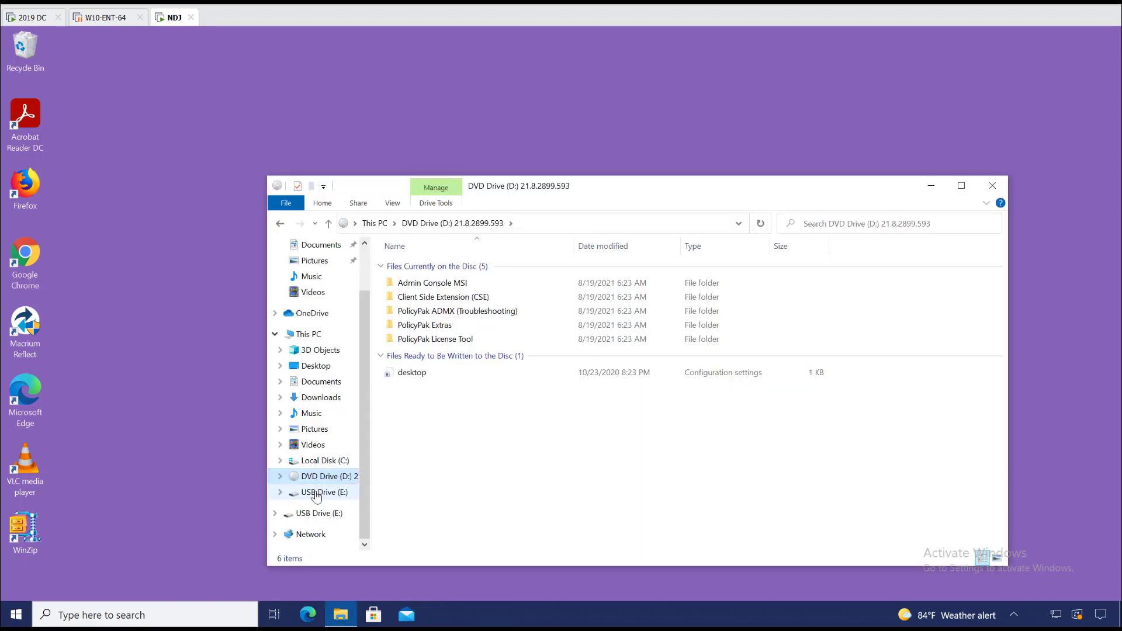
left_click(316, 493)
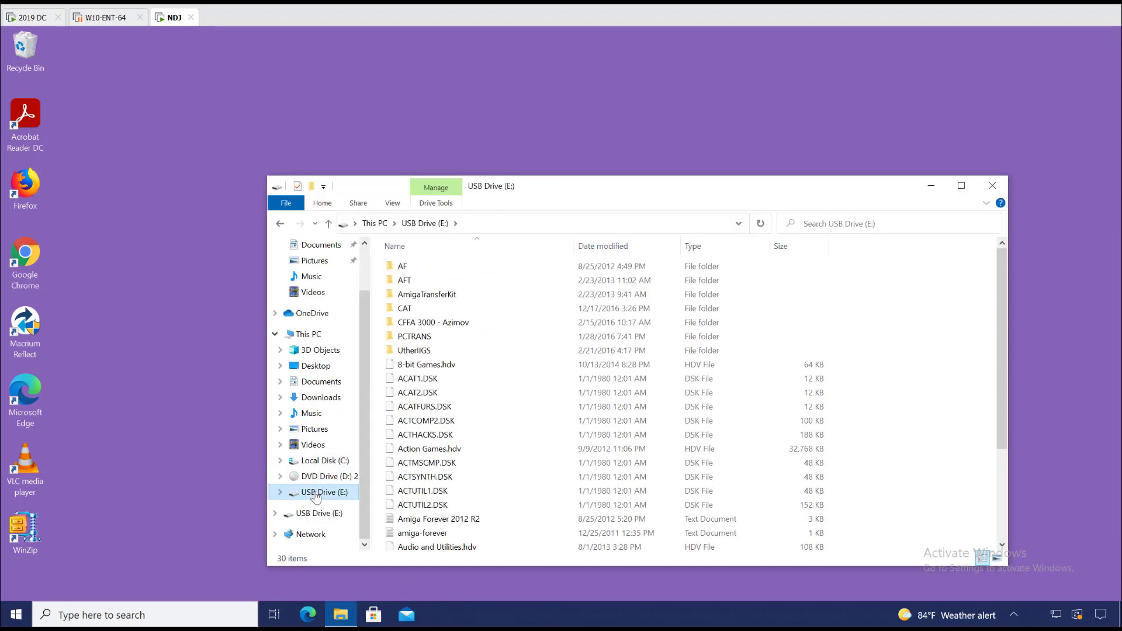
scroll(580, 438, "down", 3)
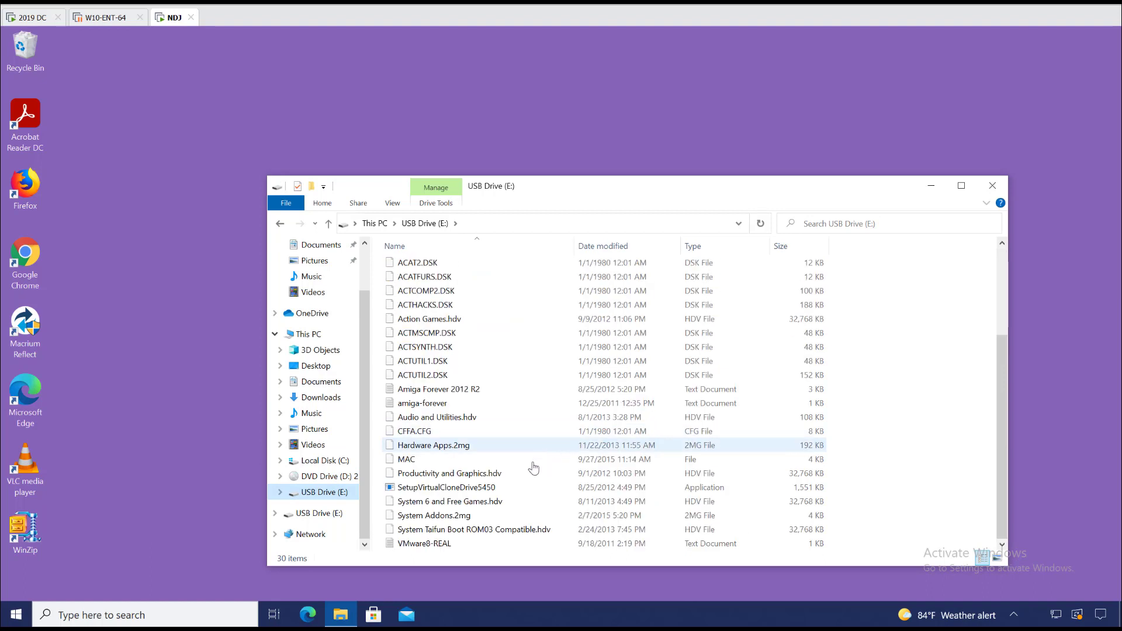
left_click(456, 489)
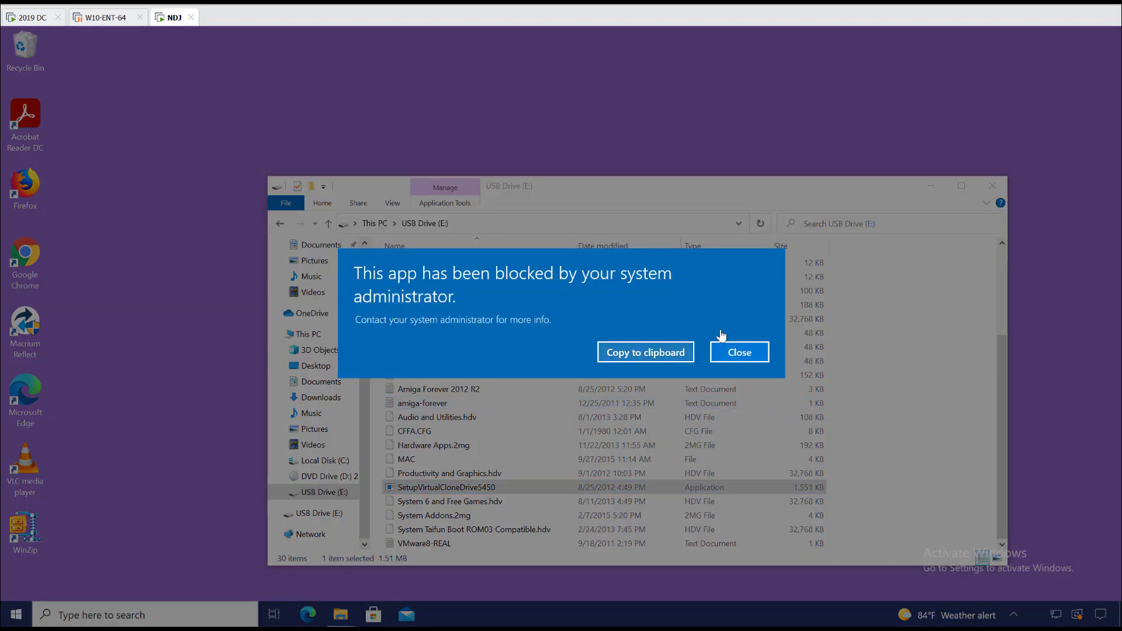
left_click(725, 352)
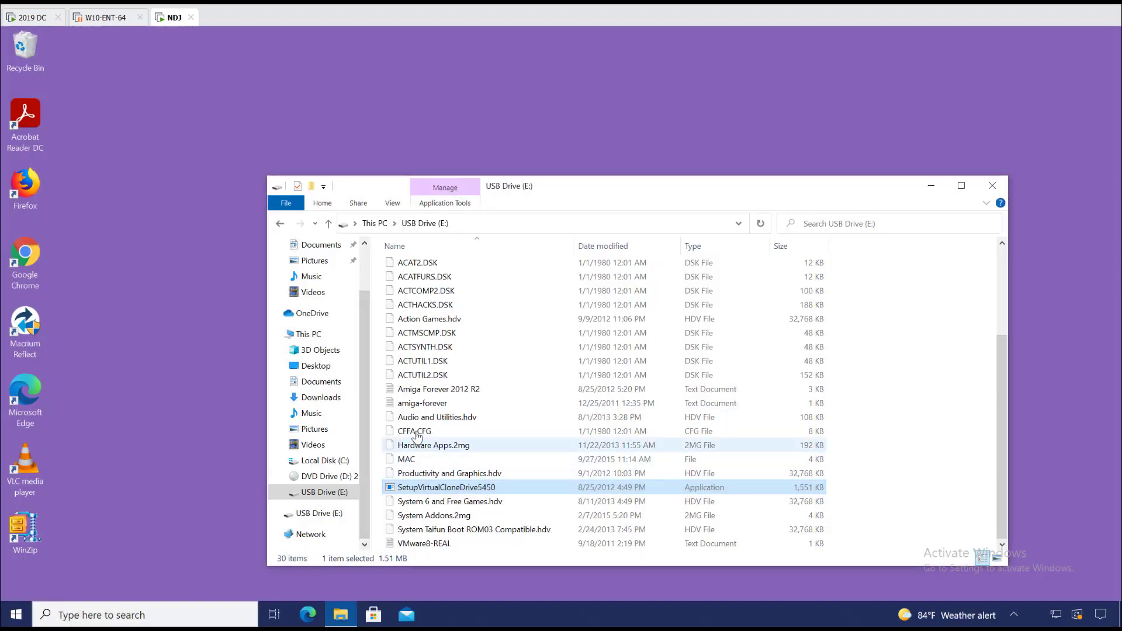
left_click_drag(415, 431, 682, 112)
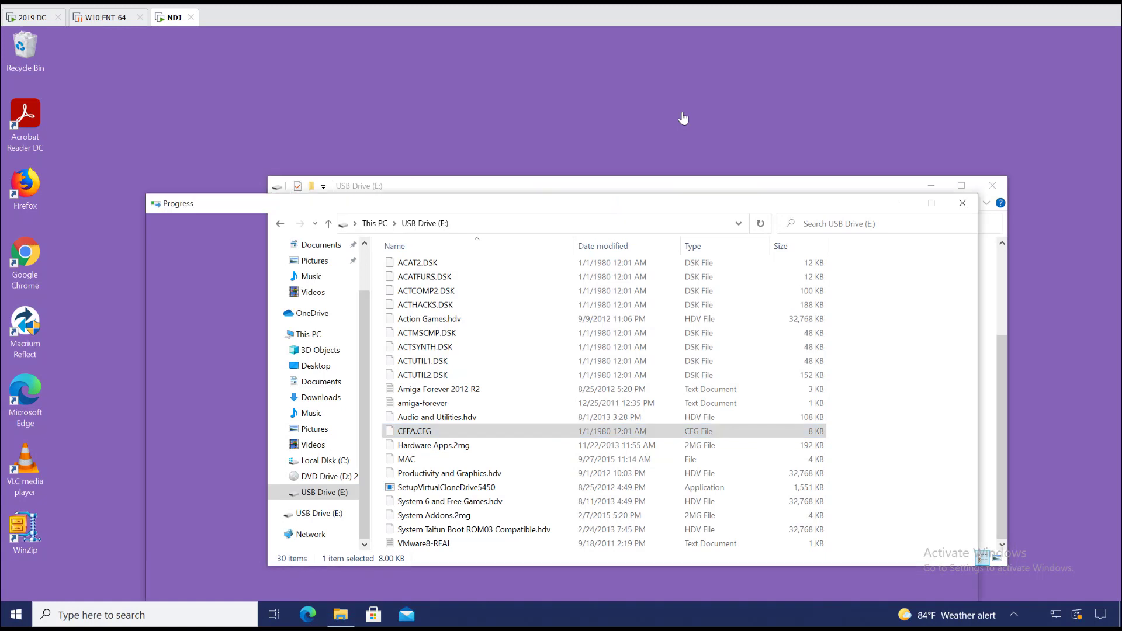
left_click(388, 357)
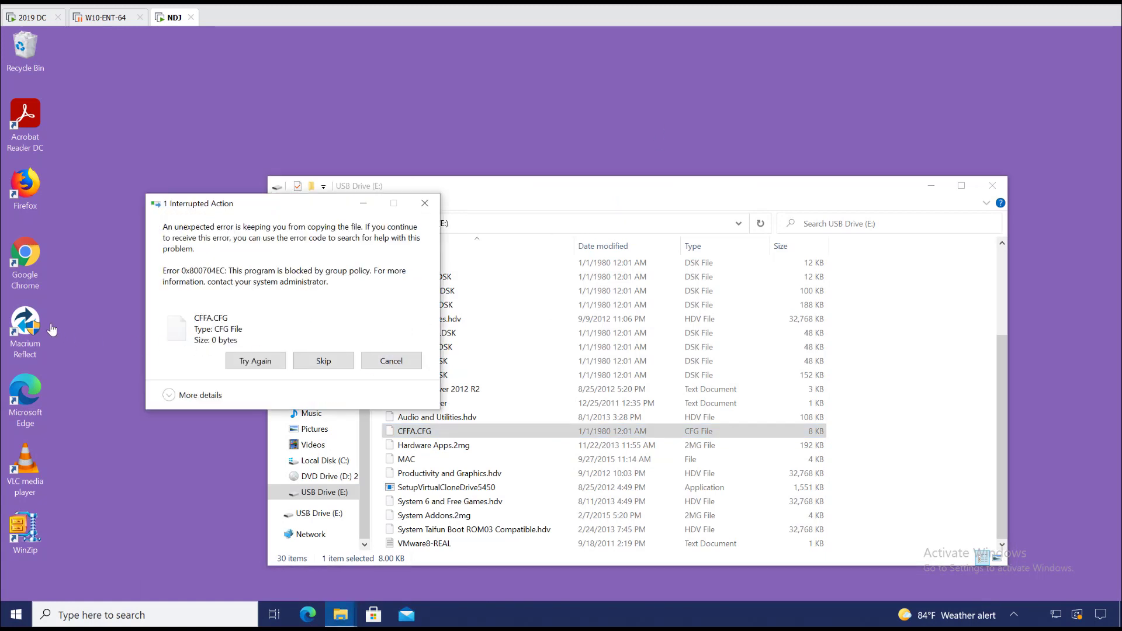
left_click_drag(389, 386, 562, 384)
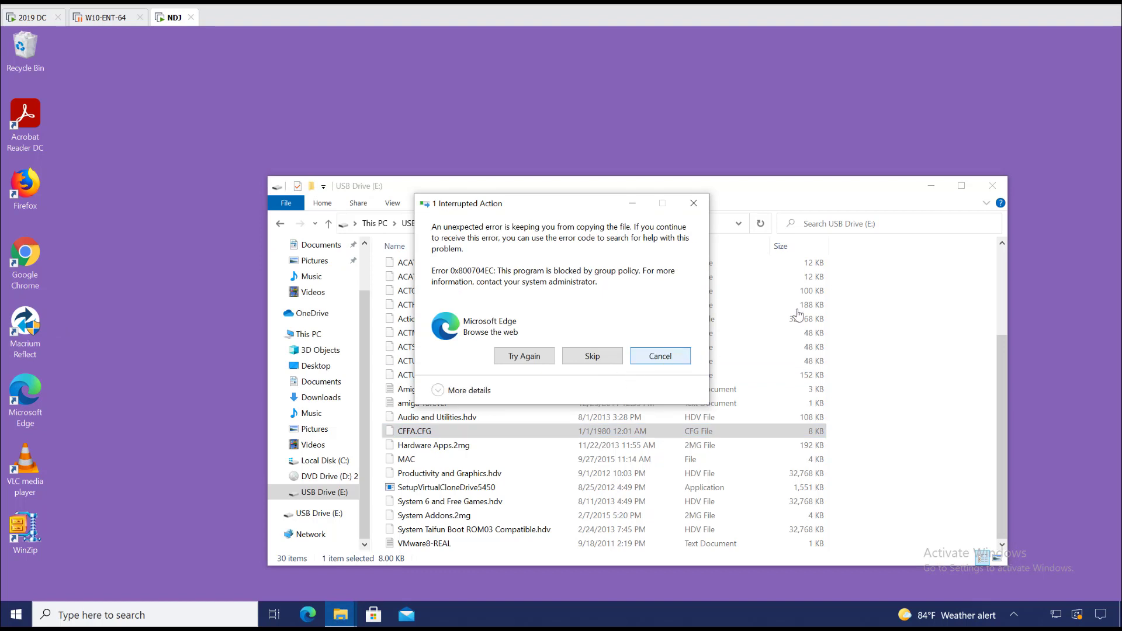
left_click(649, 357)
left_click(993, 186)
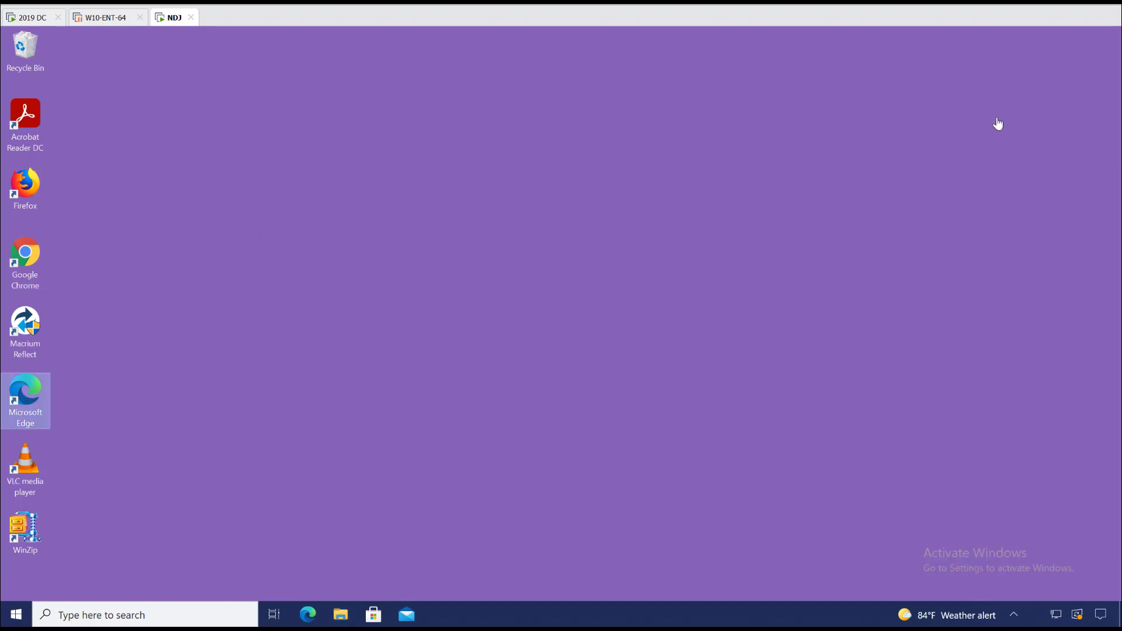
Step: Dismiss the PolicyPak notice for the JetFlash drive IT ENCR USB (E:)
left_click(499, 184)
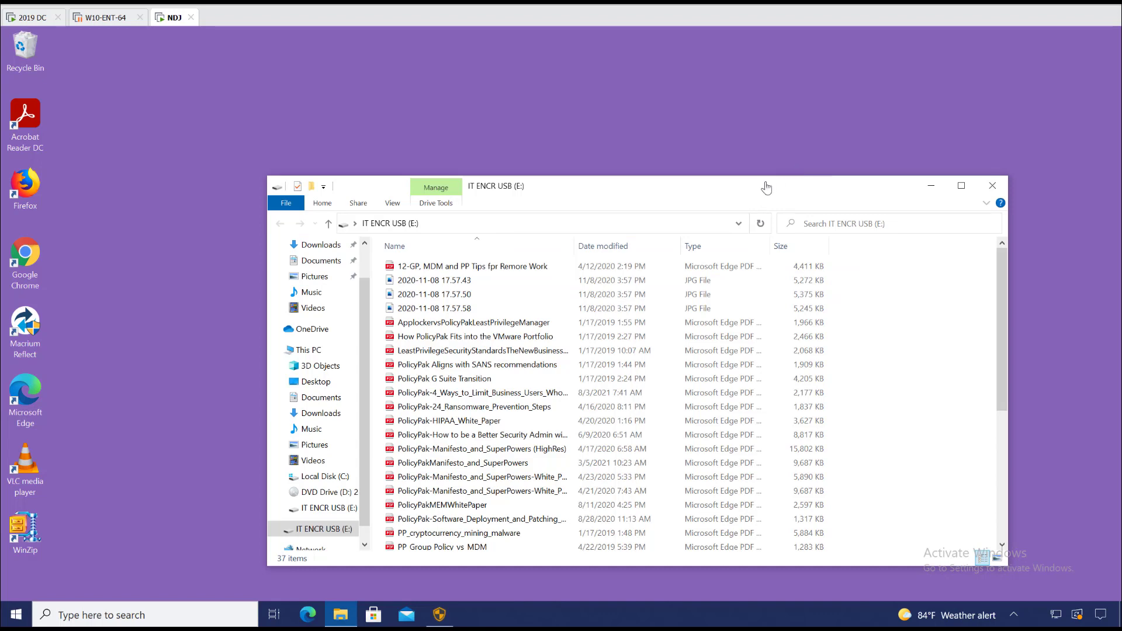
left_click_drag(766, 182, 759, 419)
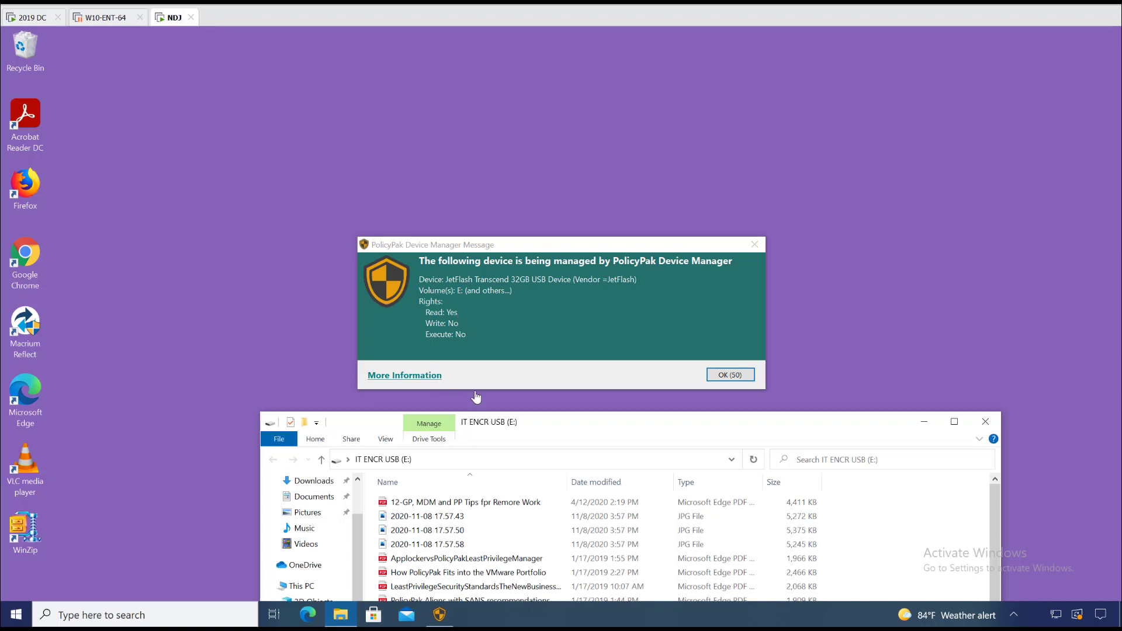
left_click(731, 375)
left_click_drag(689, 426, 697, 169)
Step: Open PolicyPakManifesto_and_SuperPowers PDF from the drive in Edge, then close it
left_click(433, 443)
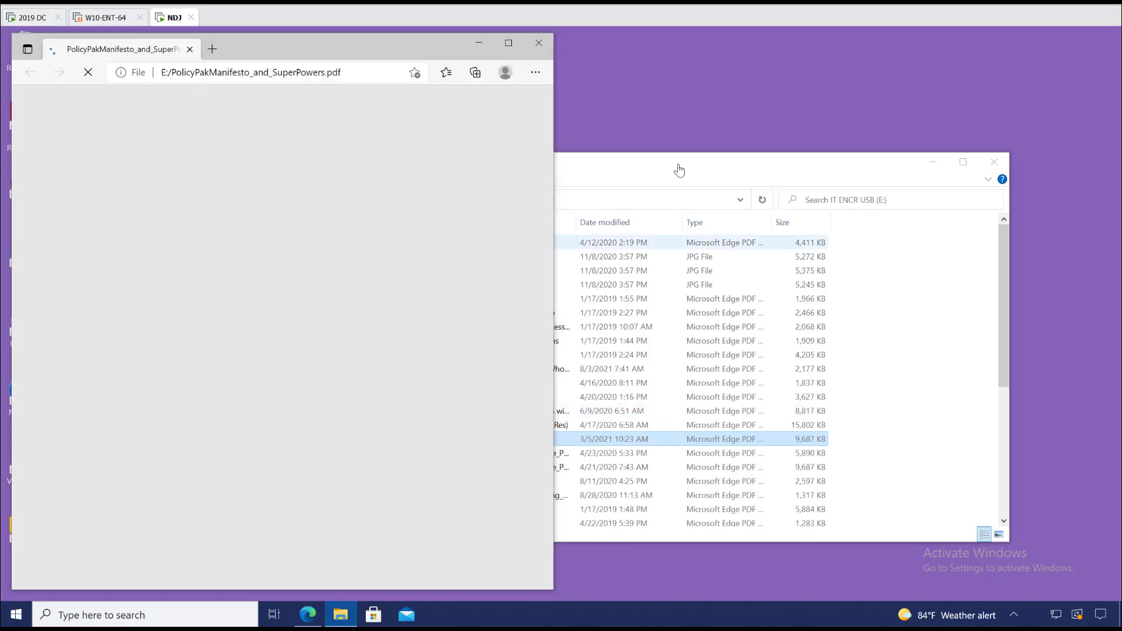
left_click(679, 169)
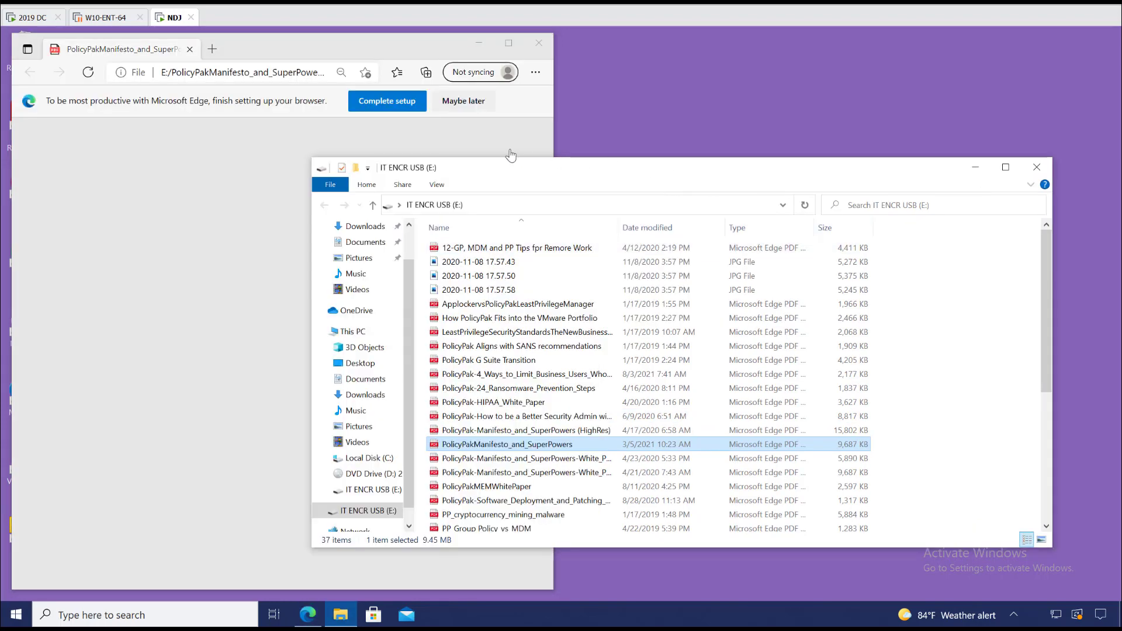
left_click_drag(540, 170, 621, 201)
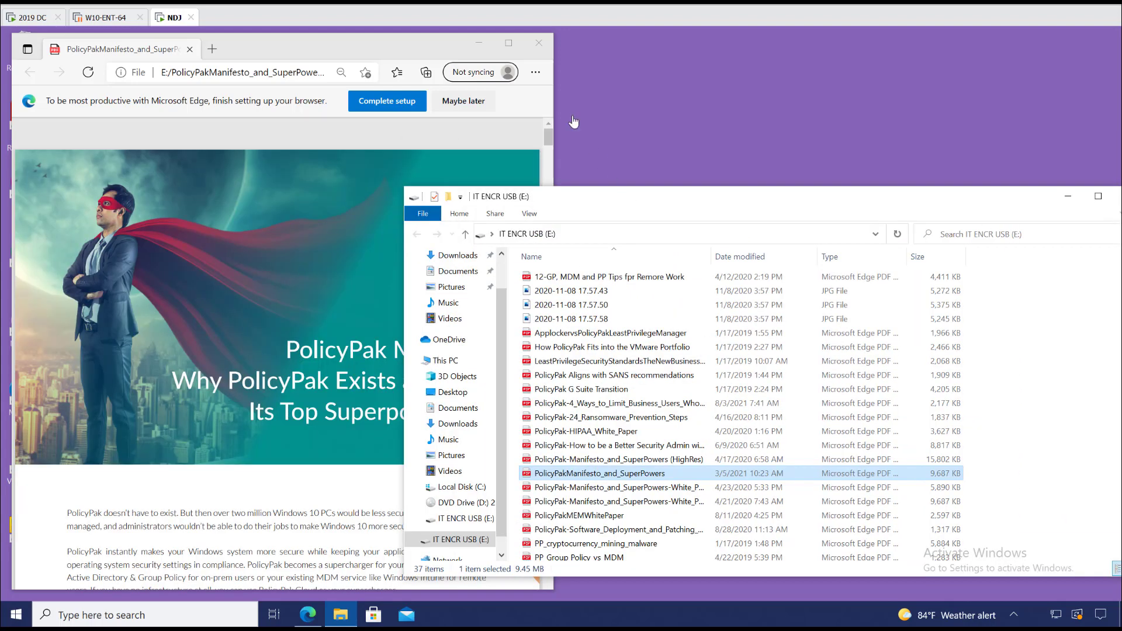
left_click(538, 44)
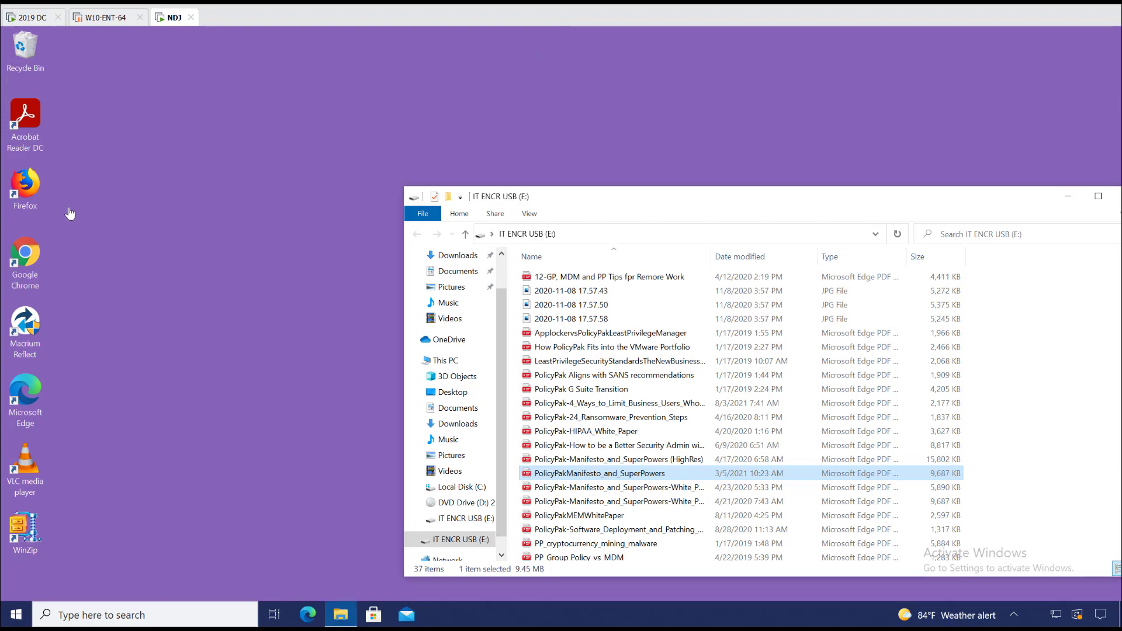